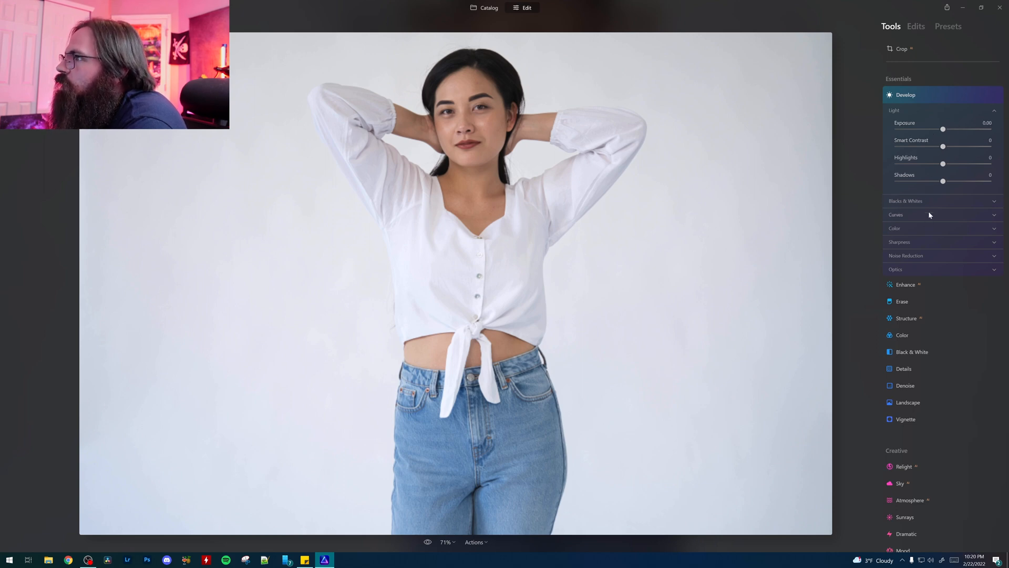
Step: Set the Enhance tool's Accent to 15
{"action": "left_click", "coordinate": [922, 283]}
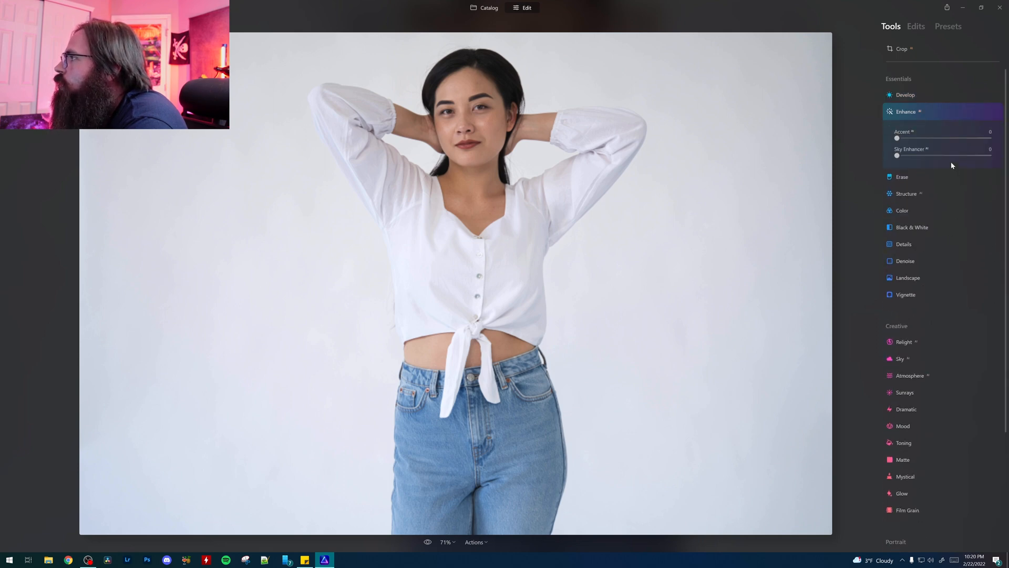
{"action": "mouse_move", "coordinate": [898, 140]}
{"action": "left_mouse_down"}
{"action": "mouse_move", "coordinate": [927, 146]}
{"action": "mouse_move", "coordinate": [903, 147]}
{"action": "mouse_move", "coordinate": [913, 143]}
{"action": "left_mouse_up"}
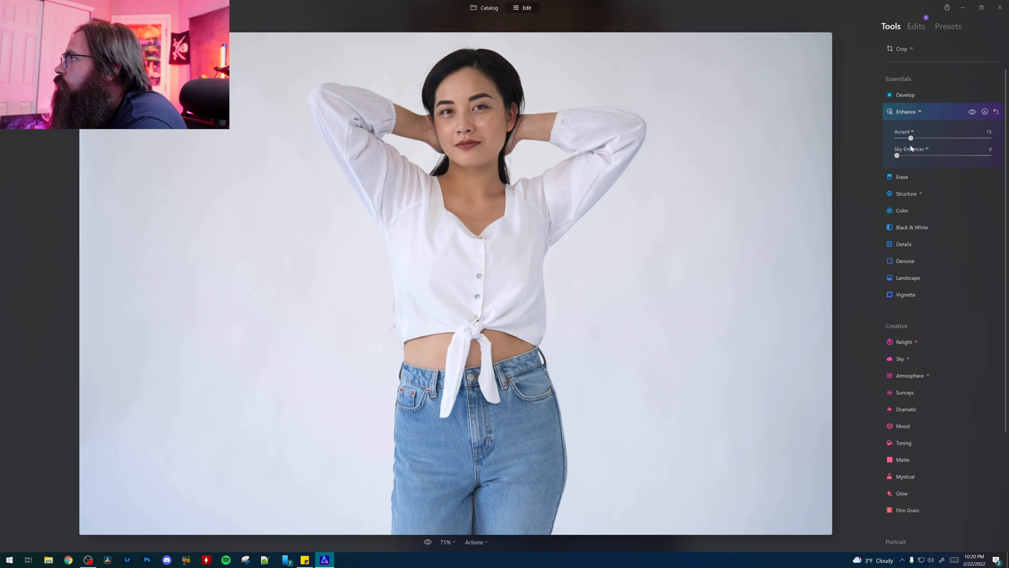
Step: Examine the settings of the Erase, Structure and Color tools, including the HSL hue and luminance adjustments
{"action": "left_click", "coordinate": [905, 178]}
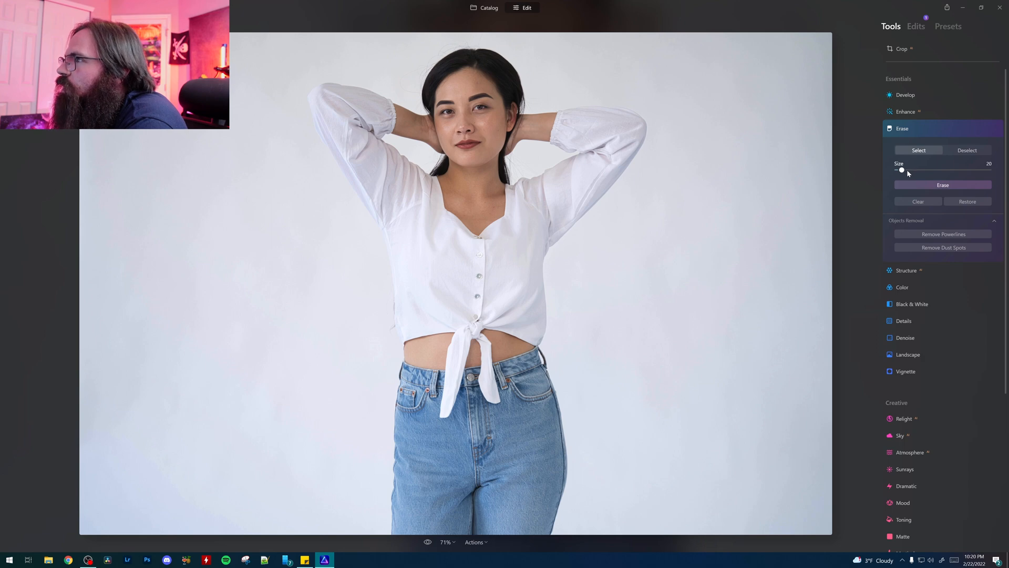
{"action": "left_click", "coordinate": [916, 271]}
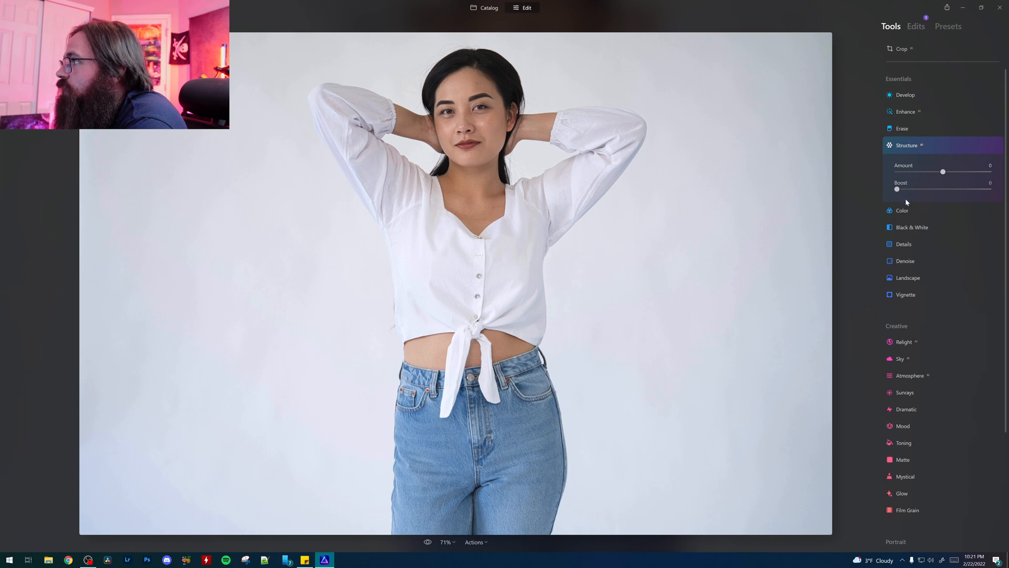
{"action": "left_click", "coordinate": [902, 211]}
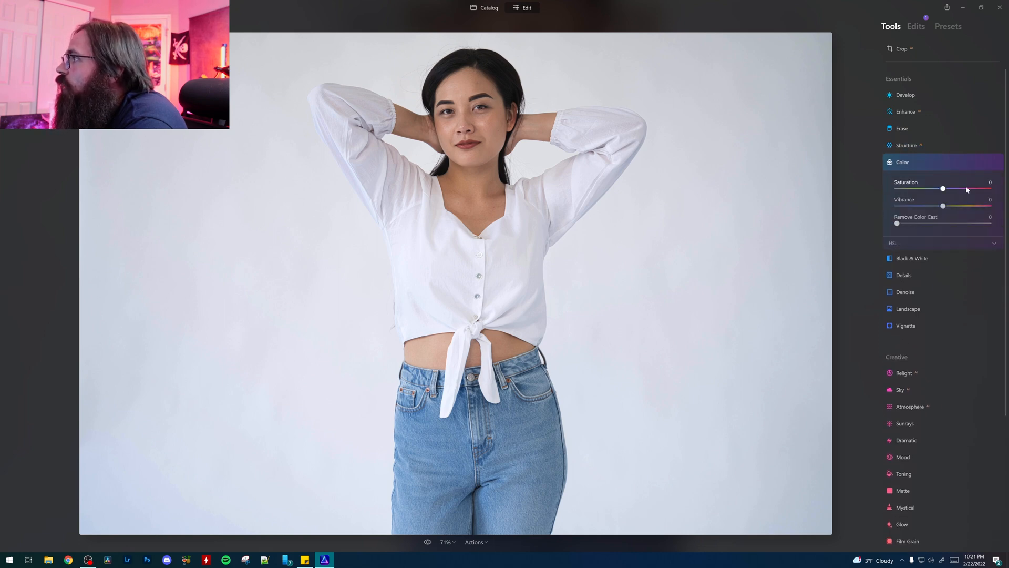
{"action": "left_click", "coordinate": [913, 243]}
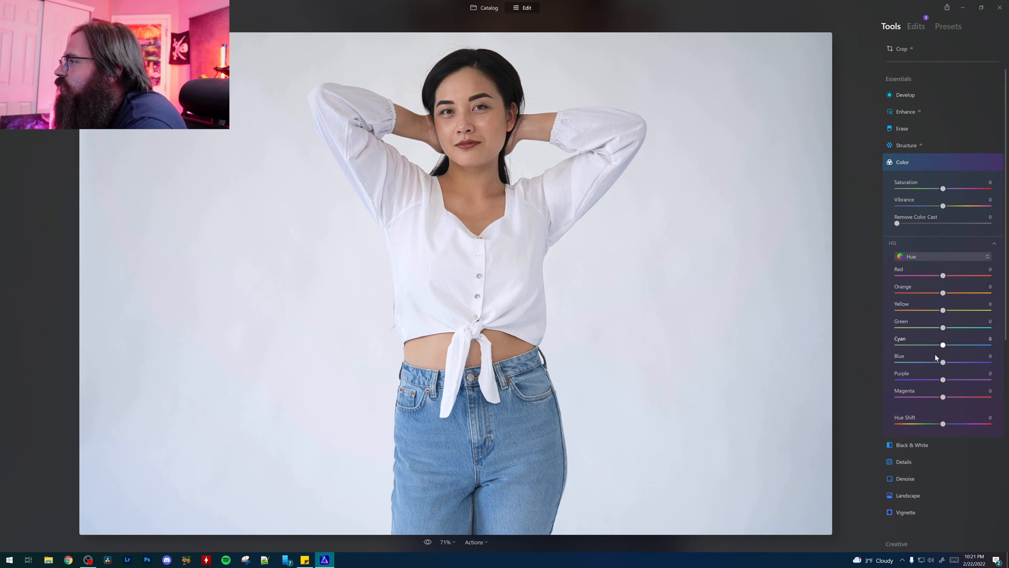
{"action": "scroll", "coordinate": [938, 332], "scroll_direction": "down", "scroll_amount": 2}
{"action": "scroll", "coordinate": [939, 333], "scroll_direction": "up", "scroll_amount": 1}
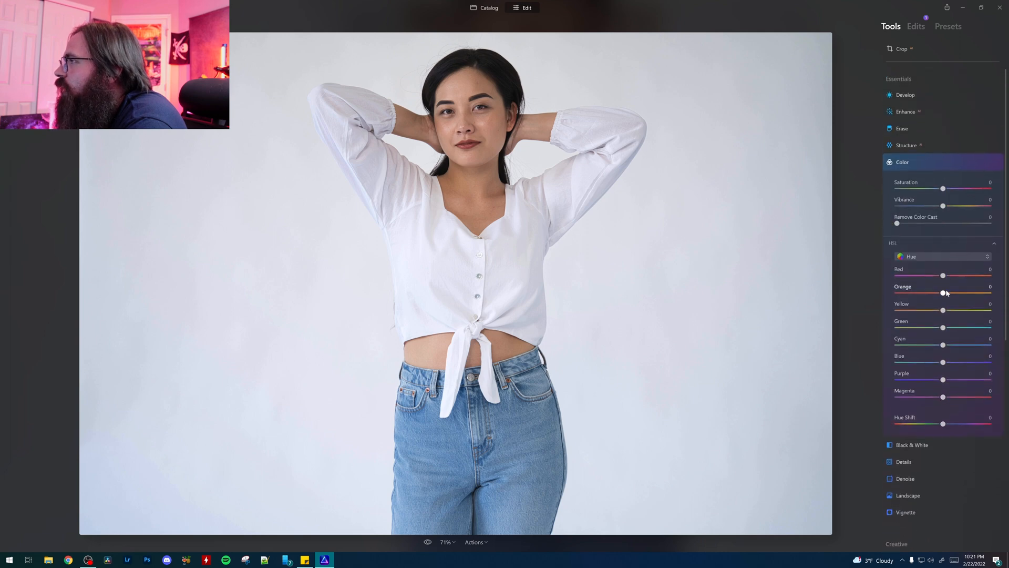
{"action": "scroll", "coordinate": [929, 258], "scroll_direction": "down", "scroll_amount": 3}
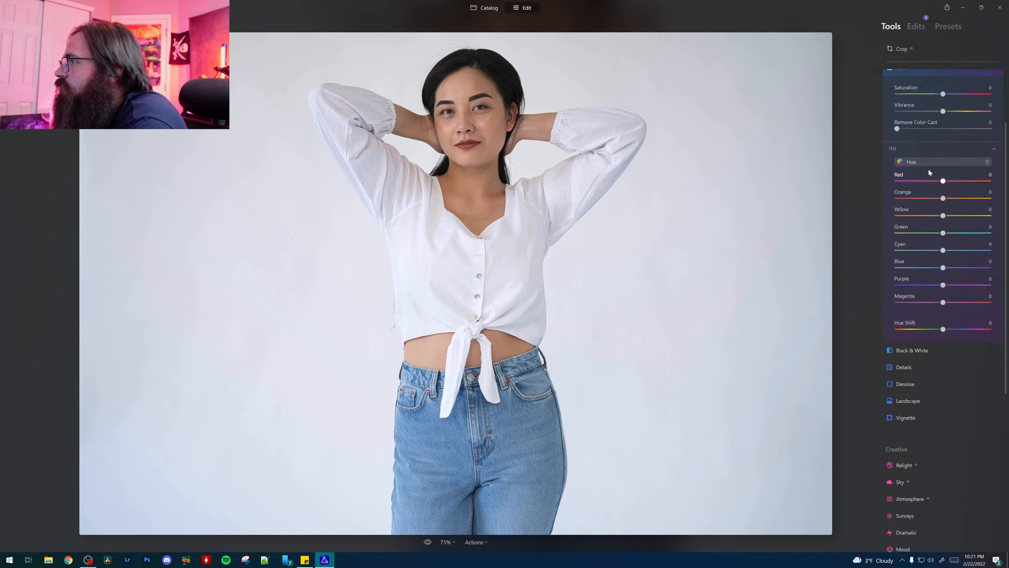
{"action": "left_click", "coordinate": [926, 162]}
{"action": "left_click", "coordinate": [935, 207]}
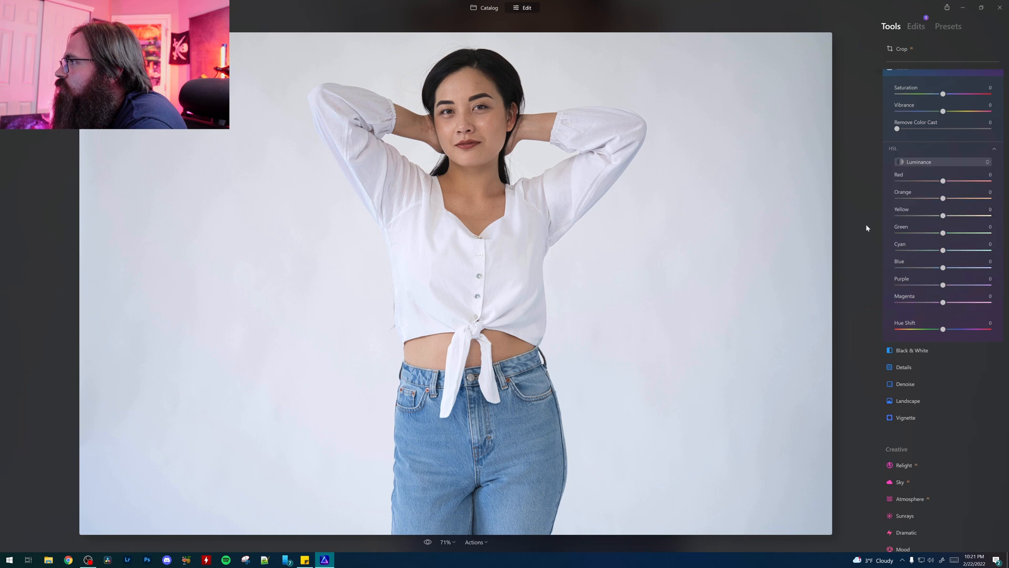
Step: Examine the Black & White, Details, Denoise, Landscape and Vignette settings and the list of creative tools
{"action": "left_click", "coordinate": [912, 350]}
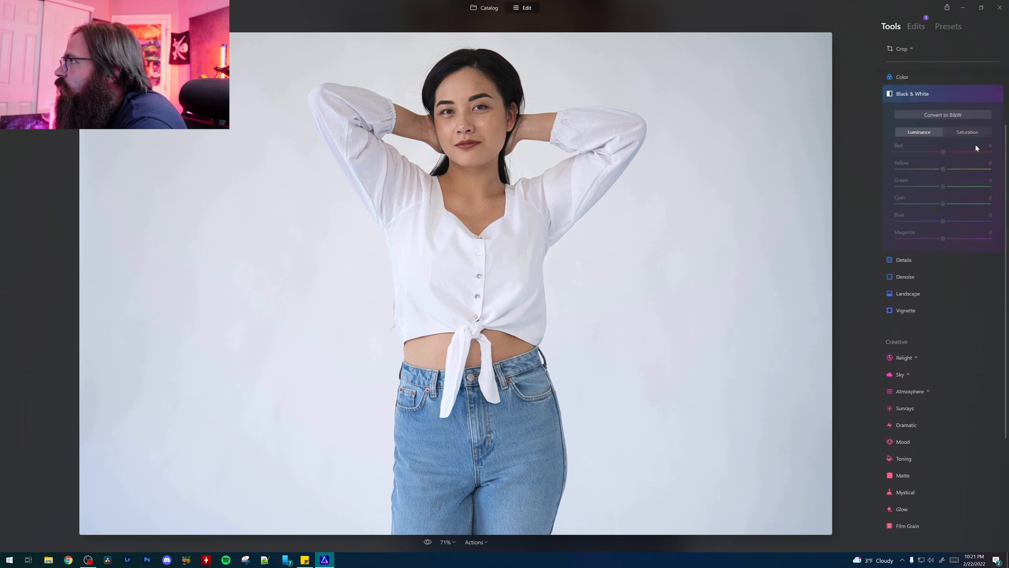
{"action": "left_click", "coordinate": [916, 259]}
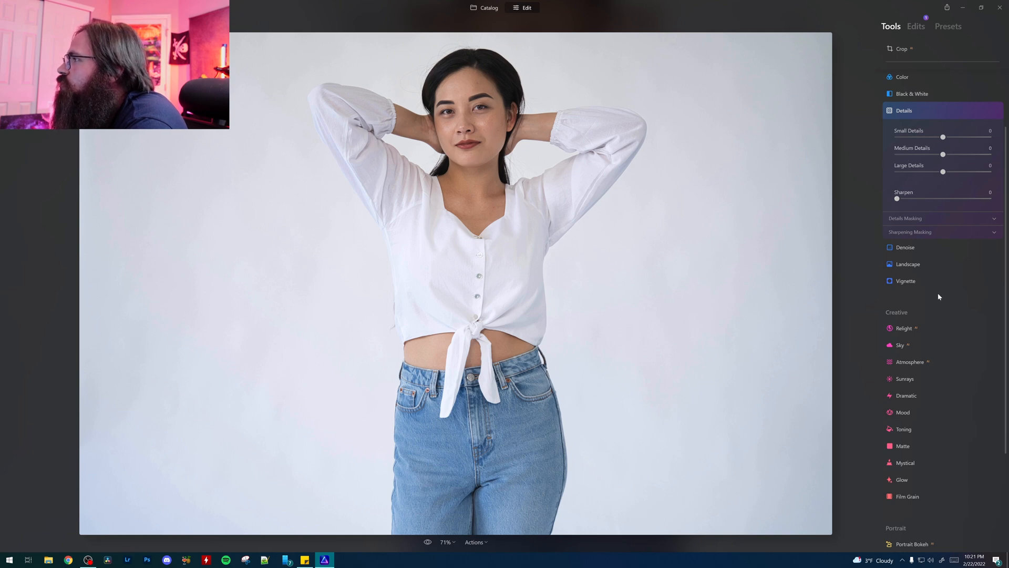
{"action": "left_click", "coordinate": [913, 248]}
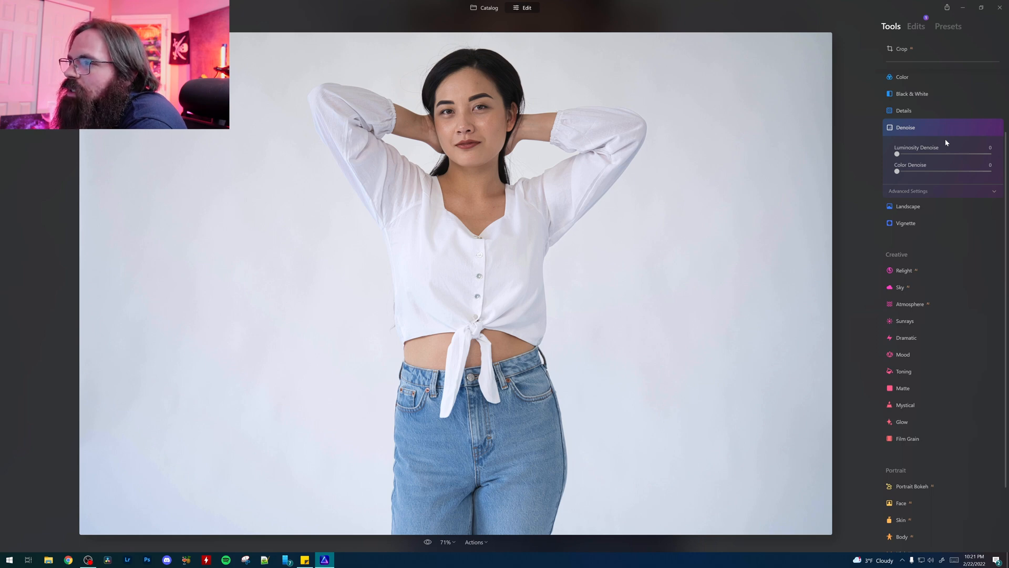
{"action": "left_click", "coordinate": [918, 209]}
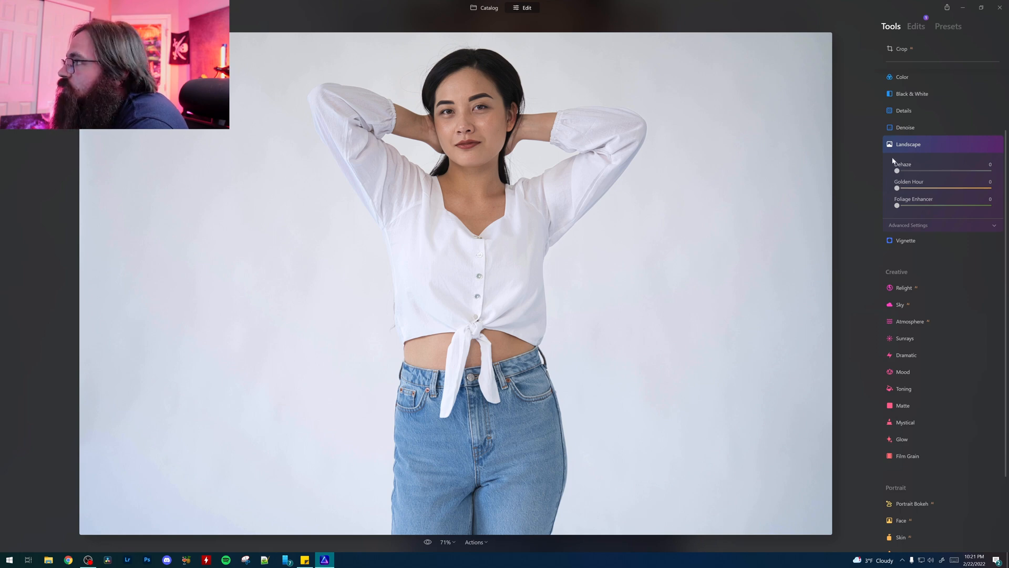
{"action": "left_click", "coordinate": [917, 243]}
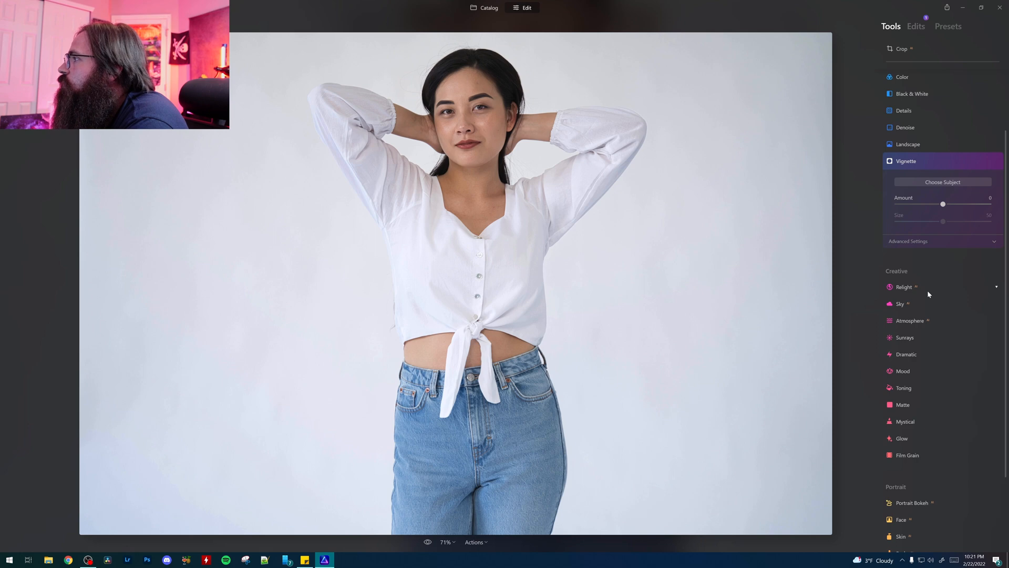
{"action": "scroll", "coordinate": [927, 290], "scroll_direction": "down", "scroll_amount": 2}
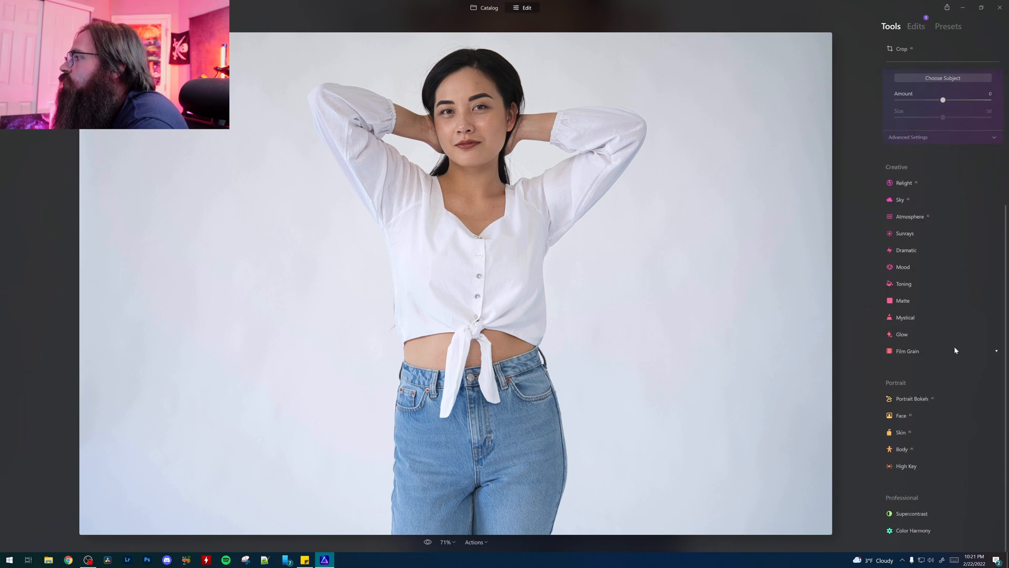
{"action": "scroll", "coordinate": [953, 360], "scroll_direction": "up", "scroll_amount": 2}
{"action": "scroll", "coordinate": [953, 360], "scroll_direction": "down", "scroll_amount": 2}
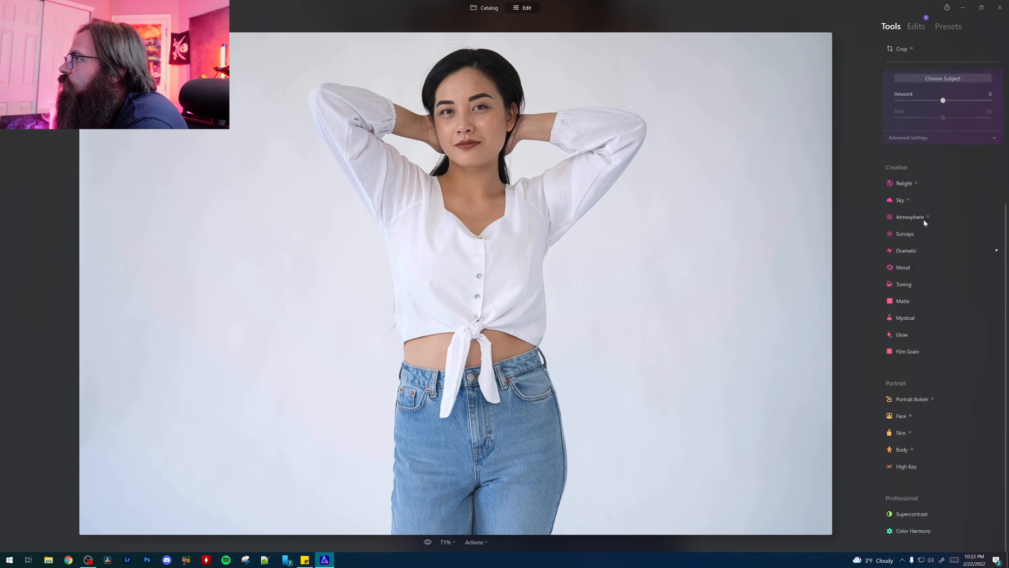
Step: Relight the portrait with Brightness Near 21, Brightness Far 12 and Depth 30
{"action": "left_click", "coordinate": [913, 184]}
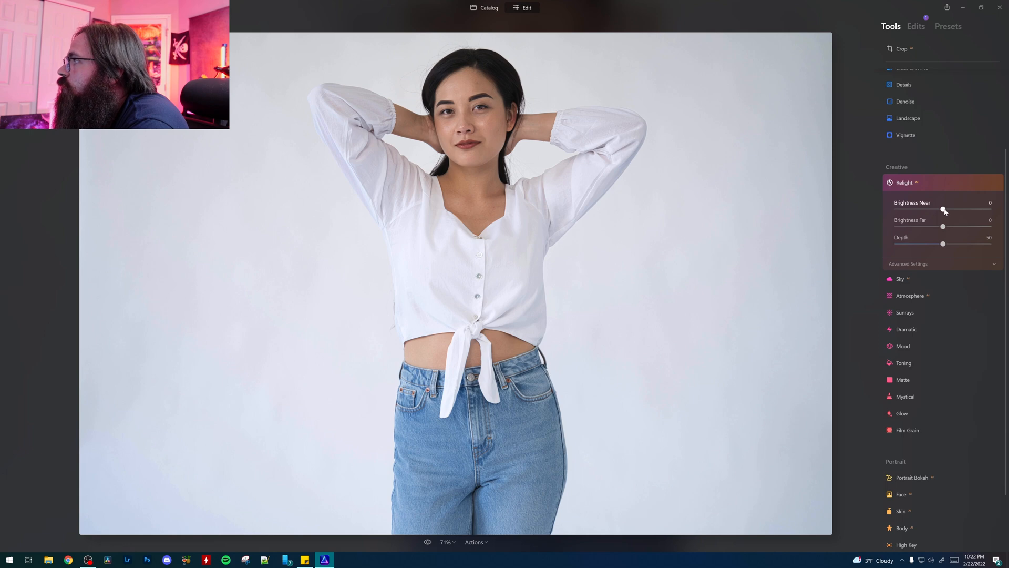
{"action": "mouse_move", "coordinate": [943, 209]}
{"action": "left_mouse_down"}
{"action": "mouse_move", "coordinate": [972, 209]}
{"action": "mouse_move", "coordinate": [935, 209]}
{"action": "mouse_move", "coordinate": [960, 209]}
{"action": "mouse_move", "coordinate": [948, 209]}
{"action": "mouse_move", "coordinate": [941, 229]}
{"action": "mouse_move", "coordinate": [914, 229]}
{"action": "mouse_move", "coordinate": [950, 227]}
{"action": "left_mouse_up"}
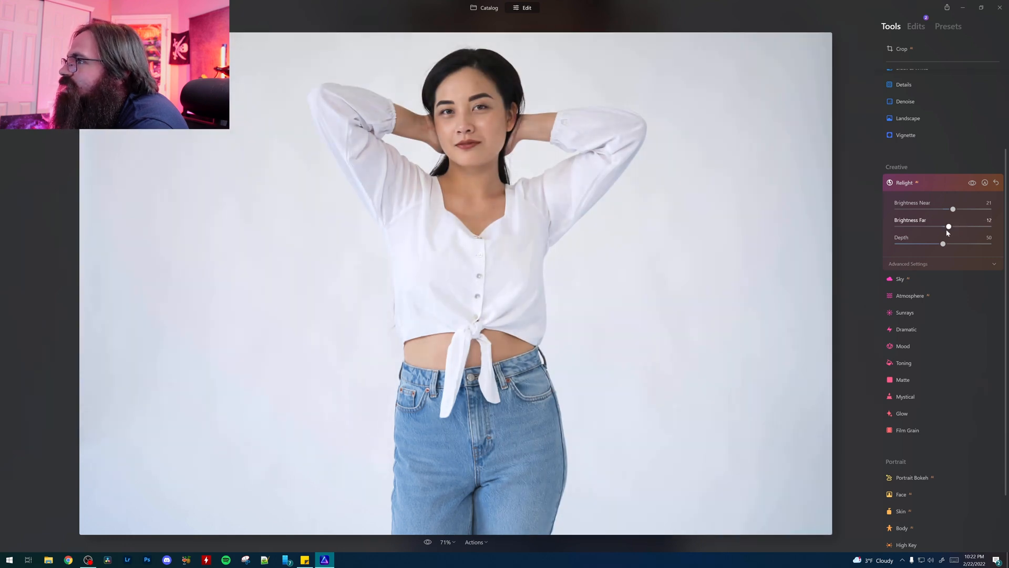
{"action": "mouse_move", "coordinate": [943, 244]}
{"action": "left_mouse_down"}
{"action": "mouse_move", "coordinate": [967, 245]}
{"action": "mouse_move", "coordinate": [924, 245]}
{"action": "left_mouse_up"}
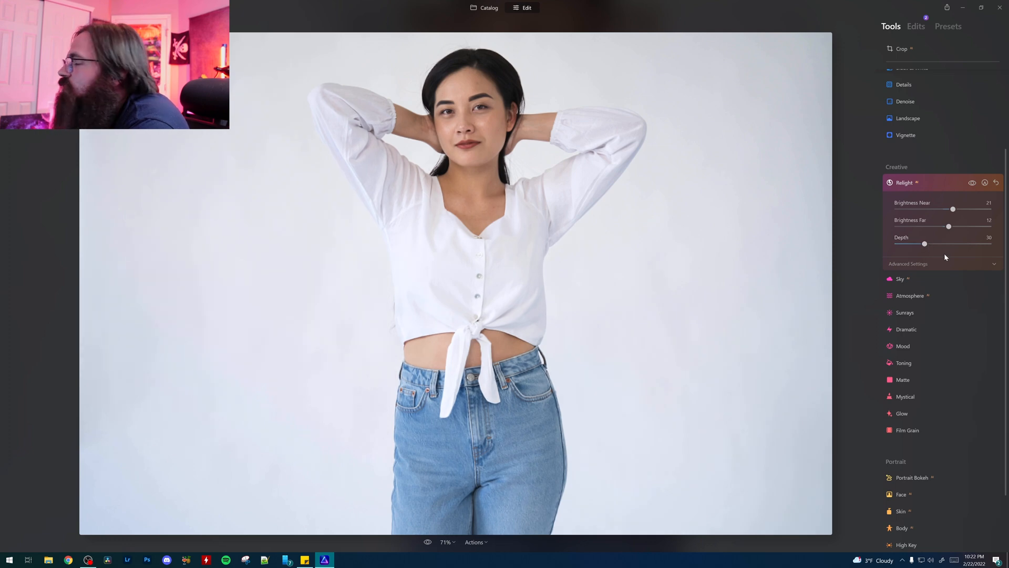
Step: Examine the Sky replacement settings and the effect types offered by Atmosphere
{"action": "left_click", "coordinate": [928, 285]}
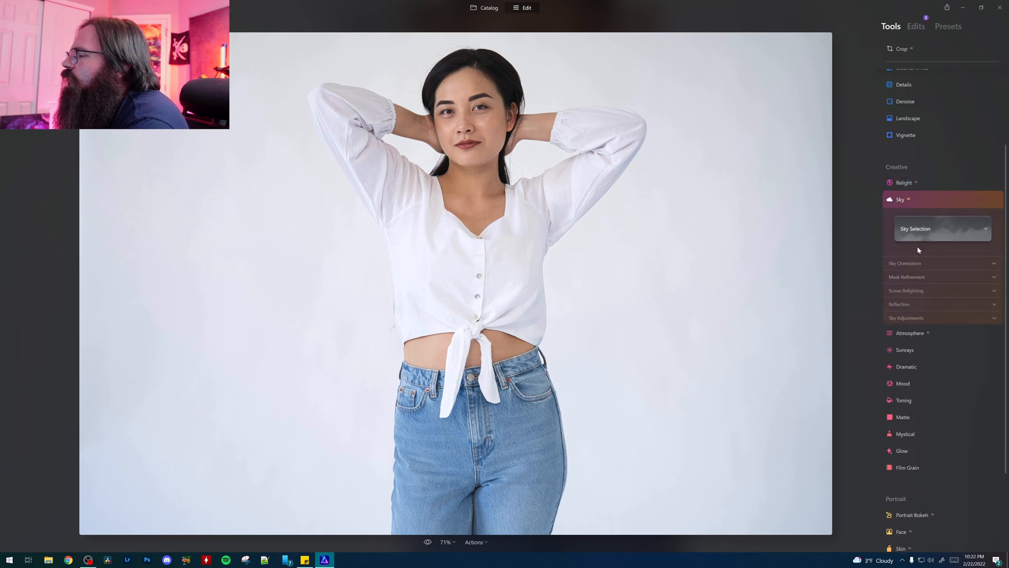
{"action": "left_click", "coordinate": [914, 333]}
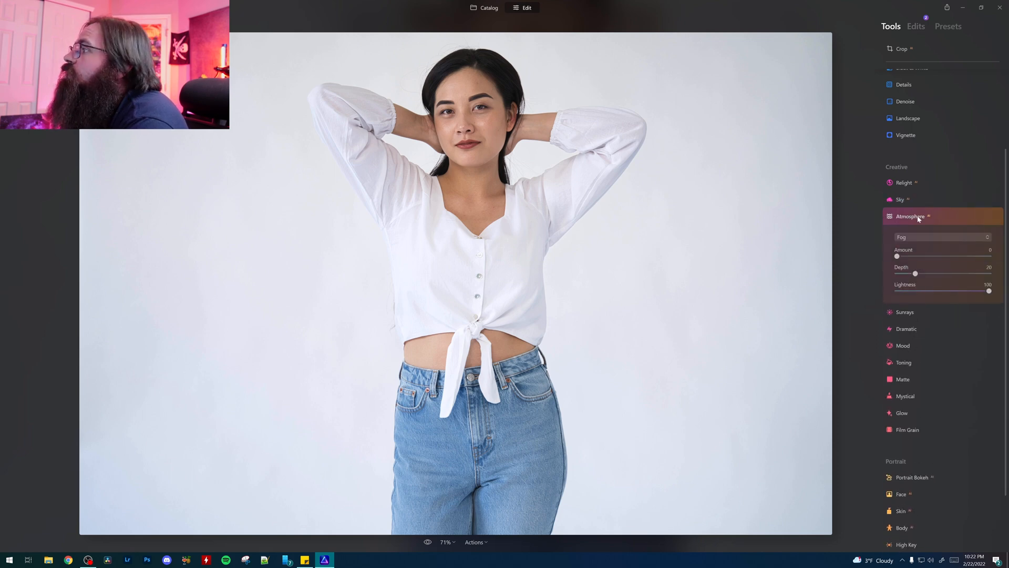
{"action": "left_click", "coordinate": [927, 237]}
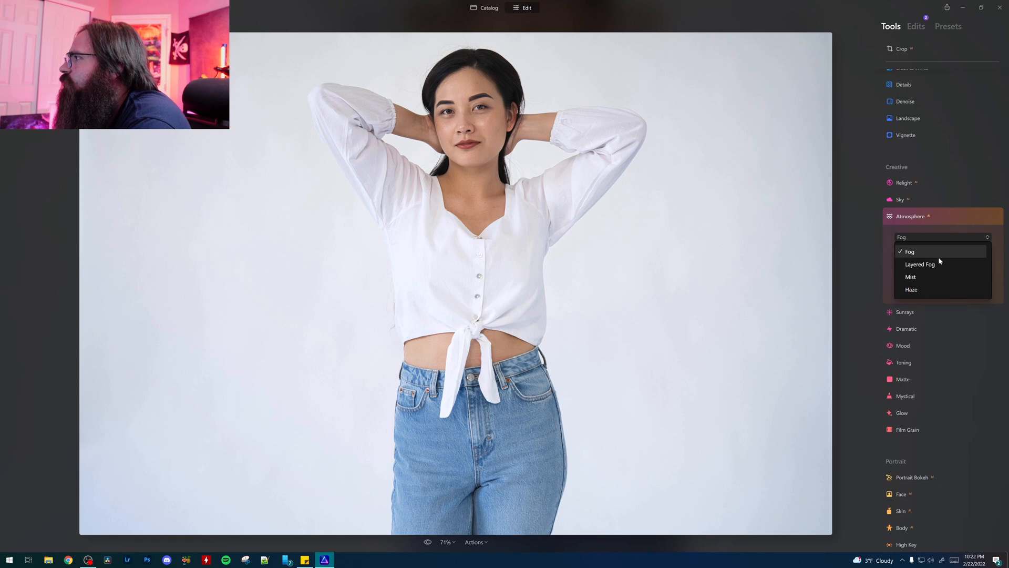
{"action": "left_click", "coordinate": [931, 310]}
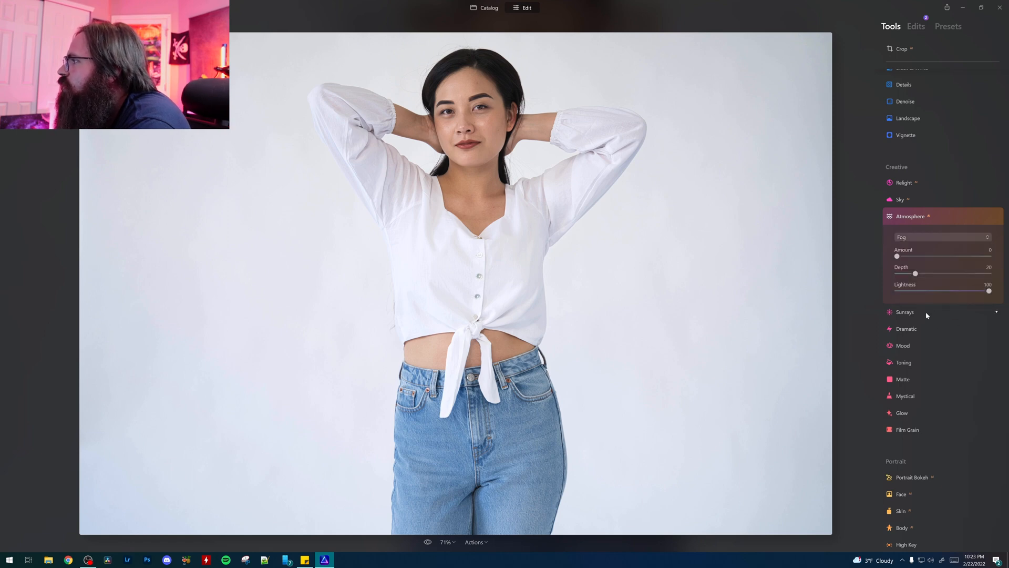
Step: Add Sunrays with the sun center in the photo's upper-left corner and the amount at 91
{"action": "left_click", "coordinate": [925, 311]}
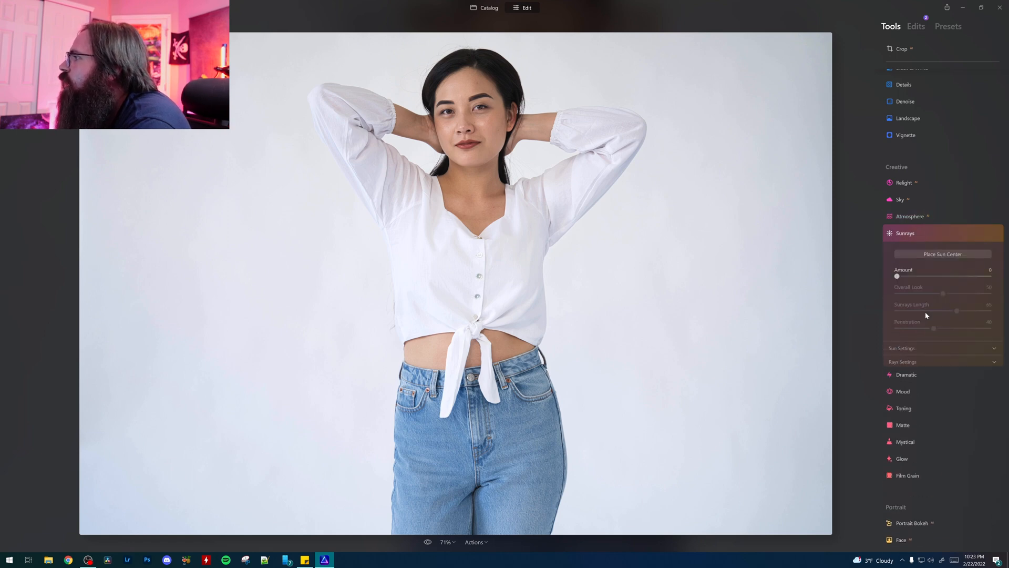
{"action": "left_click", "coordinate": [967, 254]}
{"action": "left_click", "coordinate": [305, 133]}
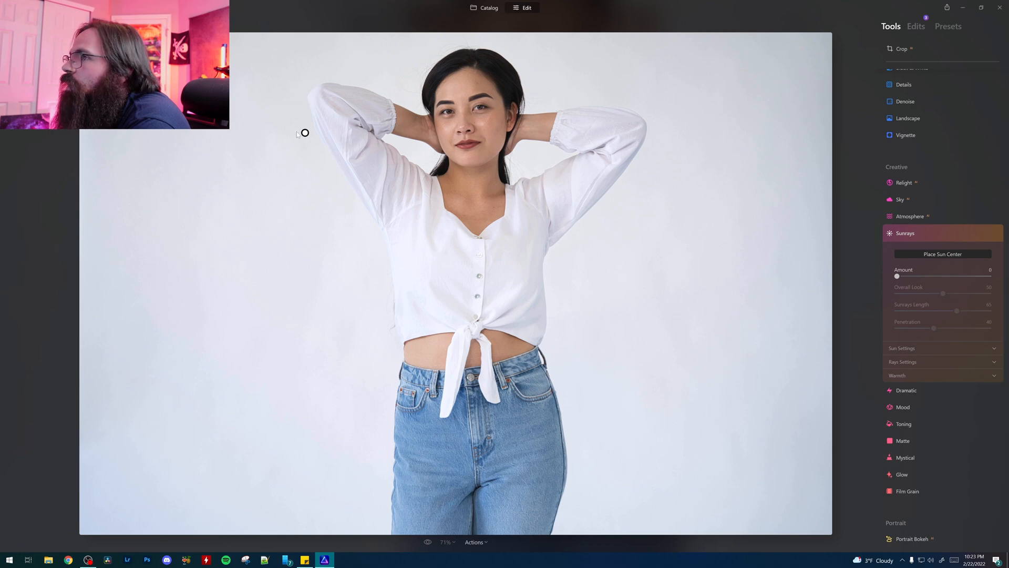
{"action": "left_click_drag", "start_coordinate": [305, 133], "coordinate": [179, 84]}
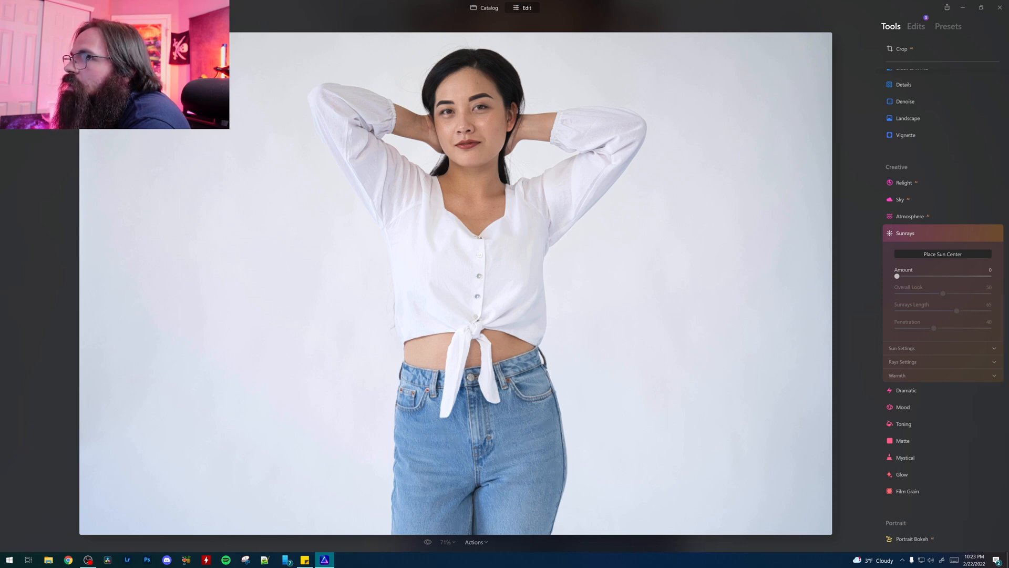
{"action": "left_click_drag", "start_coordinate": [897, 276], "coordinate": [980, 285]}
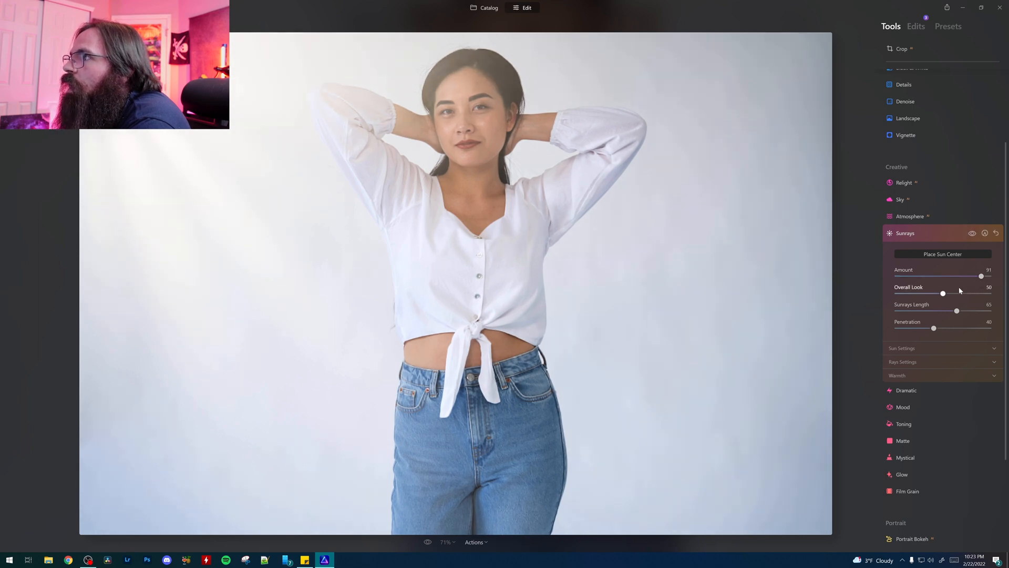
{"action": "left_click_drag", "start_coordinate": [137, 89], "coordinate": [137, 58]}
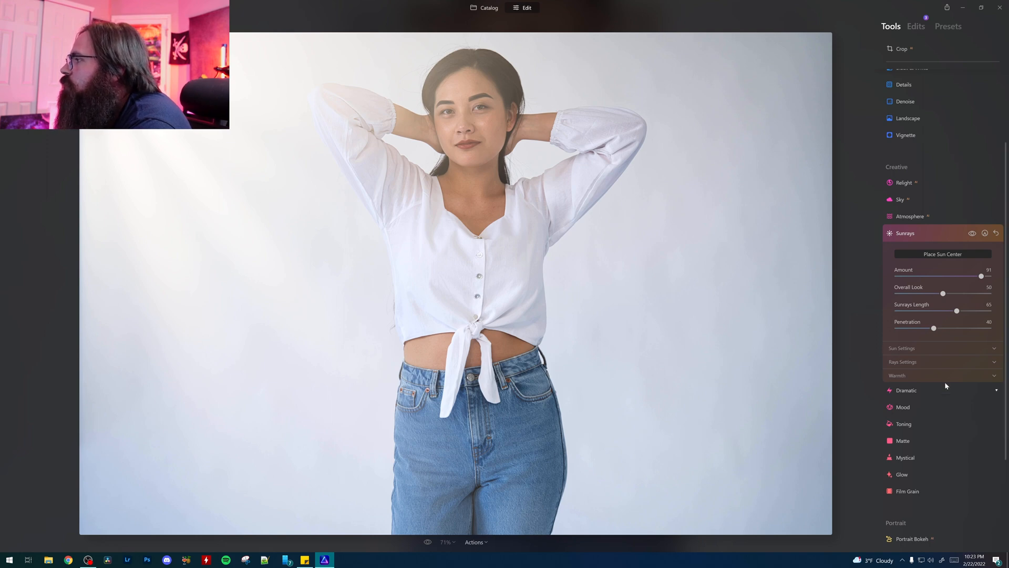
Step: Try out the Dramatic effect's amount and view the Mood settings
{"action": "scroll", "coordinate": [925, 387], "scroll_direction": "down", "scroll_amount": 1}
{"action": "scroll", "coordinate": [926, 387], "scroll_direction": "down", "scroll_amount": 2}
{"action": "left_click", "coordinate": [907, 345]}
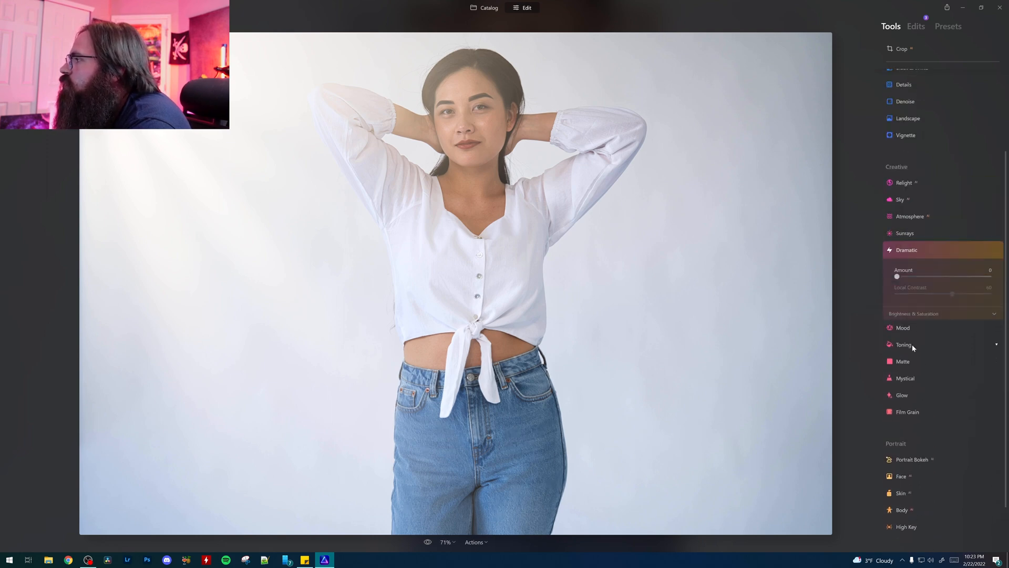
{"action": "left_click_drag", "start_coordinate": [898, 277], "coordinate": [925, 281]}
{"action": "left_click_drag", "start_coordinate": [900, 279], "coordinate": [869, 281]}
{"action": "left_click", "coordinate": [913, 326]}
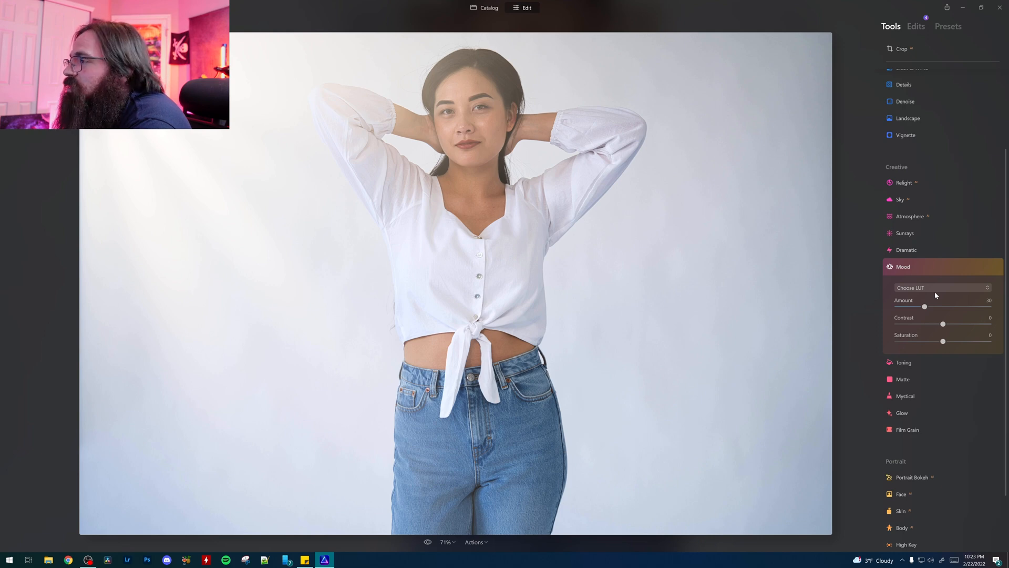
Step: Tone the photo with Amount 75, Shadows saturation 62 and Highlights saturation 51
{"action": "left_click", "coordinate": [918, 369]}
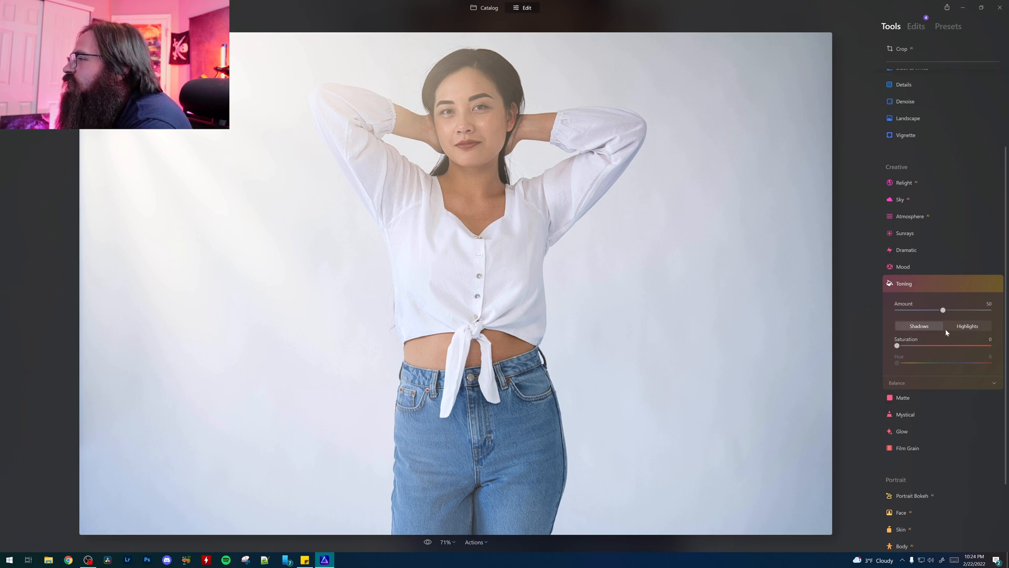
{"action": "left_click_drag", "start_coordinate": [943, 311], "coordinate": [967, 312]}
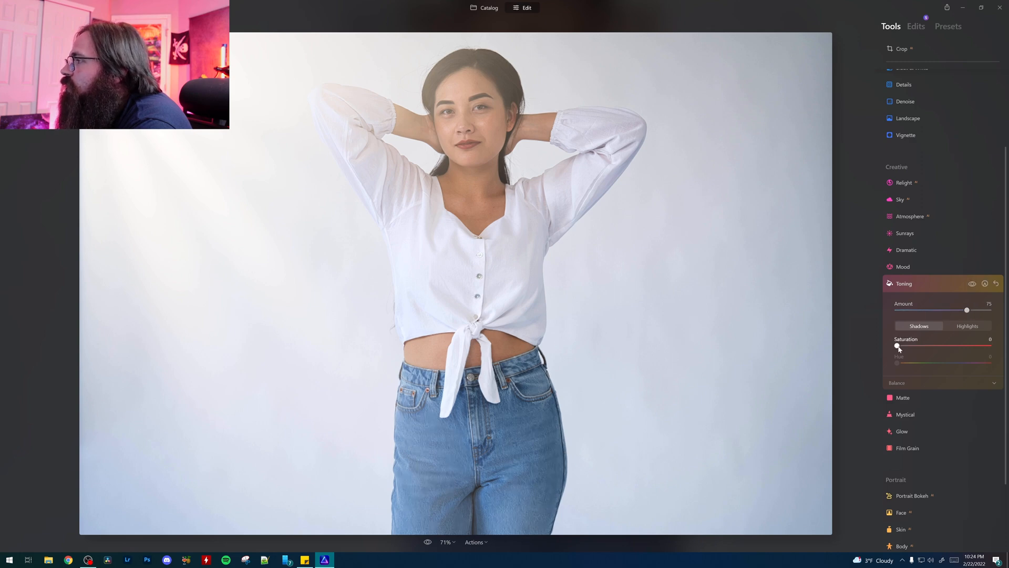
{"action": "left_click_drag", "start_coordinate": [897, 346], "coordinate": [955, 350]}
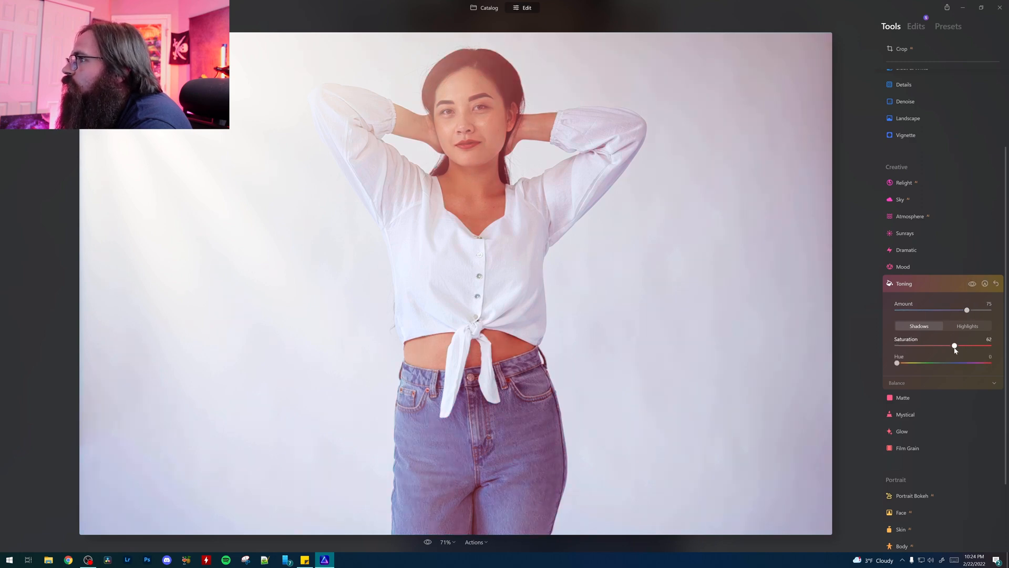
{"action": "left_click", "coordinate": [963, 325]}
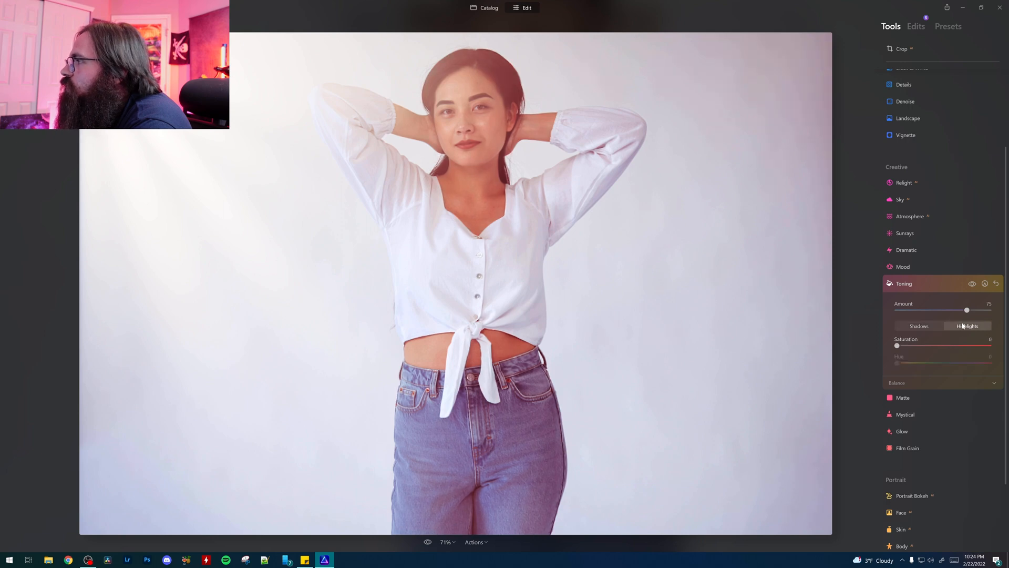
{"action": "left_click_drag", "start_coordinate": [896, 345], "coordinate": [945, 346]}
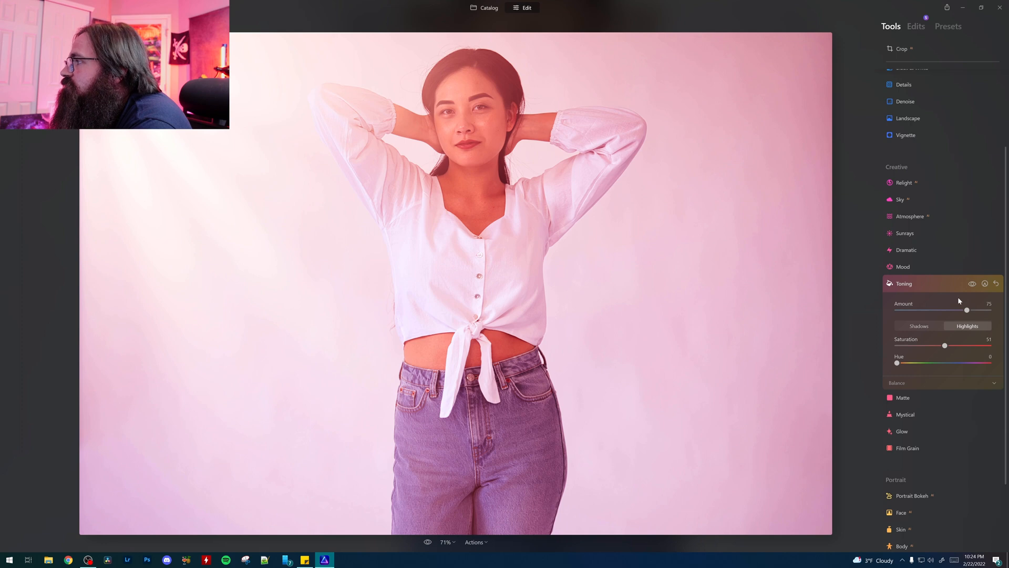
Step: Try a Matte look with amount 28, fade 51 and color toning range 44, hue 320, saturation 73, and reset it
{"action": "scroll", "coordinate": [940, 346], "scroll_direction": "down", "scroll_amount": 1}
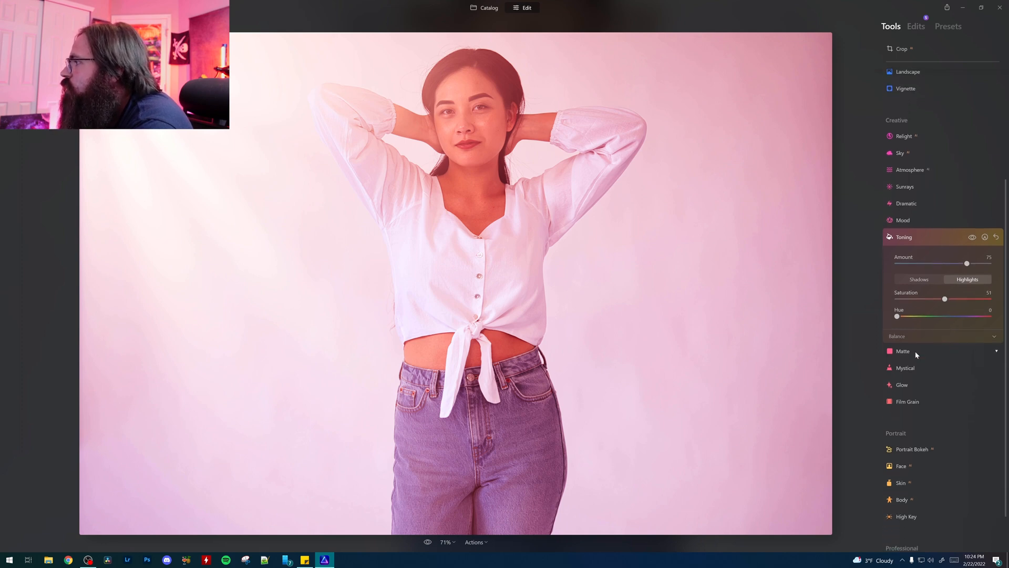
{"action": "left_click", "coordinate": [919, 347]}
{"action": "left_click_drag", "start_coordinate": [897, 327], "coordinate": [944, 344]}
{"action": "left_click", "coordinate": [912, 399]}
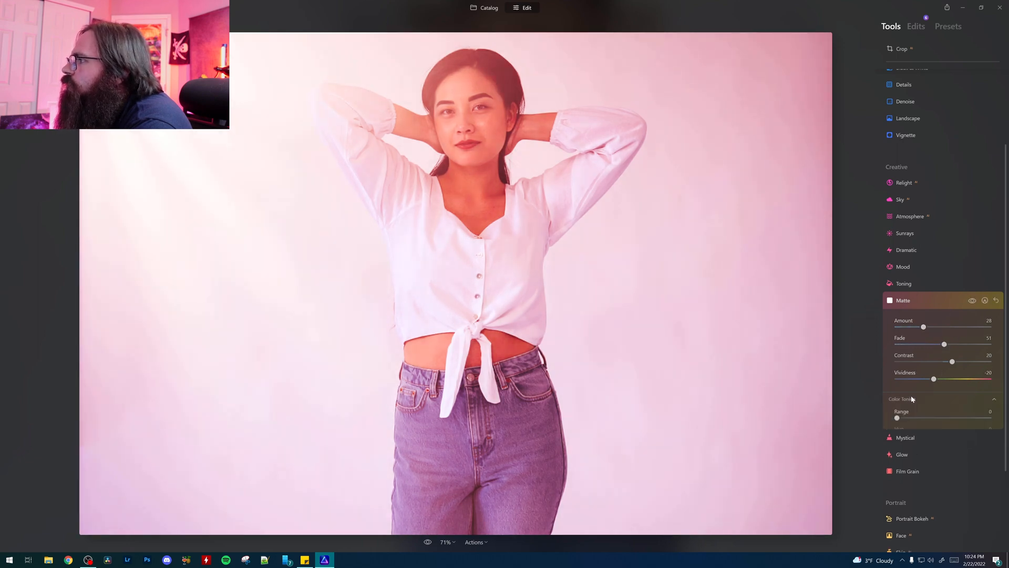
{"action": "scroll", "coordinate": [941, 381], "scroll_direction": "down", "scroll_amount": 1}
{"action": "left_click_drag", "start_coordinate": [898, 323], "coordinate": [937, 324]}
{"action": "left_click_drag", "start_coordinate": [943, 359], "coordinate": [966, 358]}
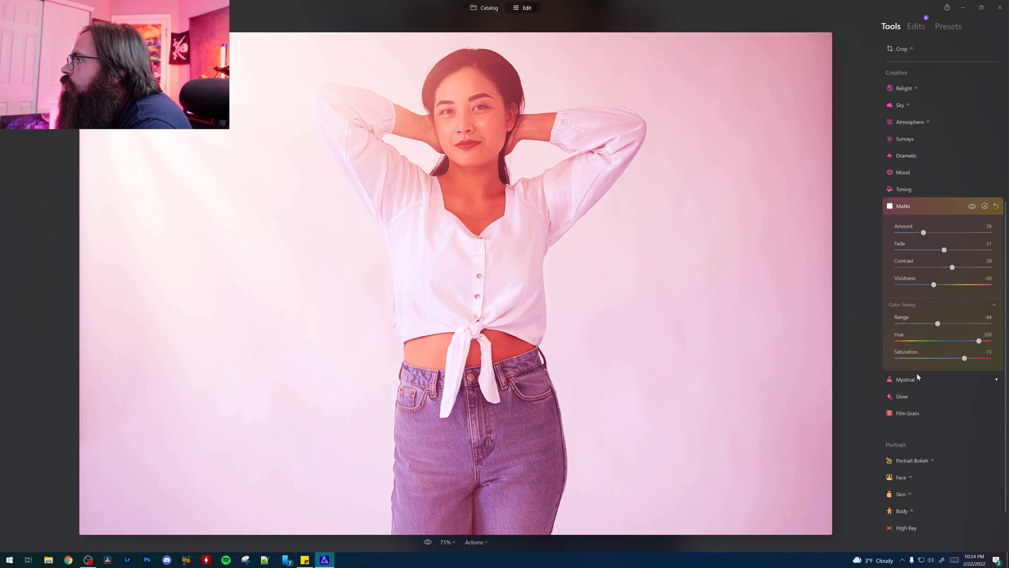
{"action": "left_click", "coordinate": [997, 206]}
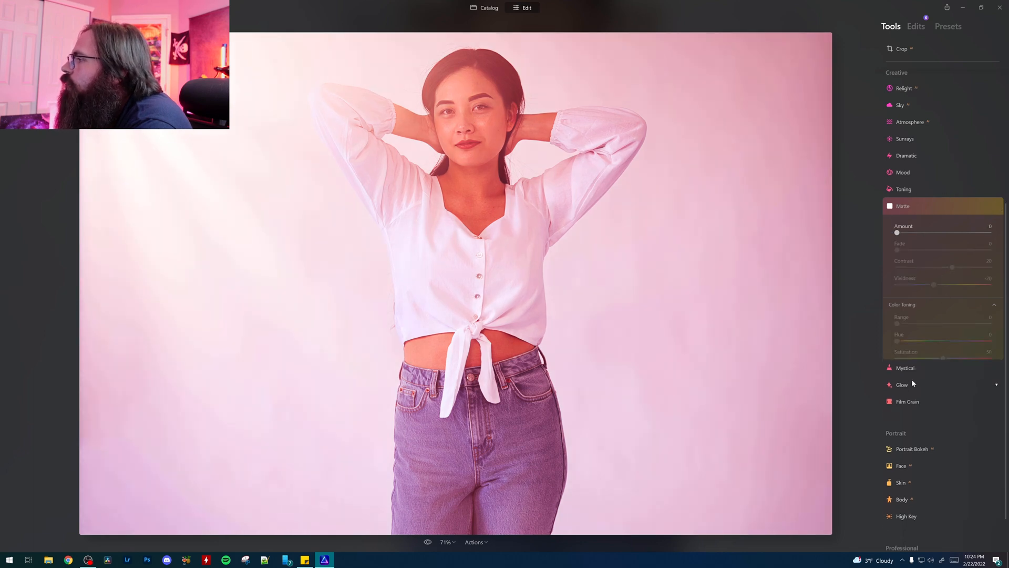
Step: Apply the Mystical effect with amount 25 and set the Glow effect's type to Glow
{"action": "left_click", "coordinate": [912, 380]}
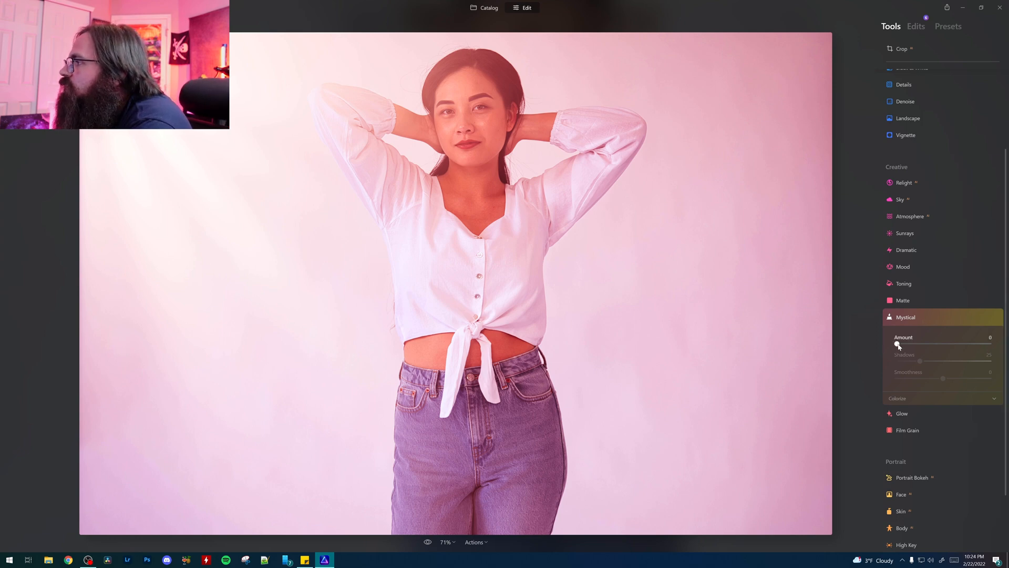
{"action": "left_click_drag", "start_coordinate": [898, 346], "coordinate": [925, 354]}
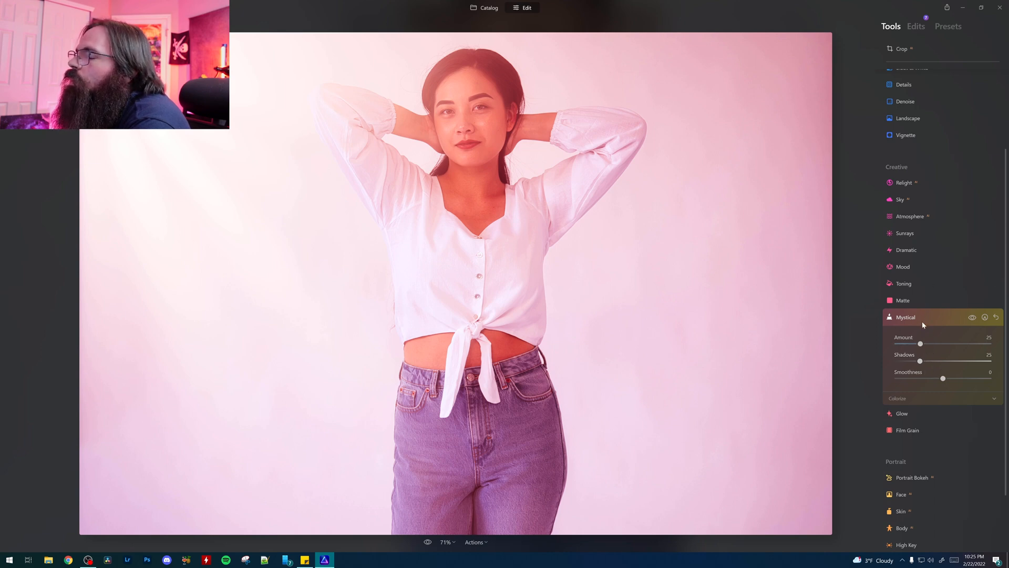
{"action": "left_click", "coordinate": [904, 413]}
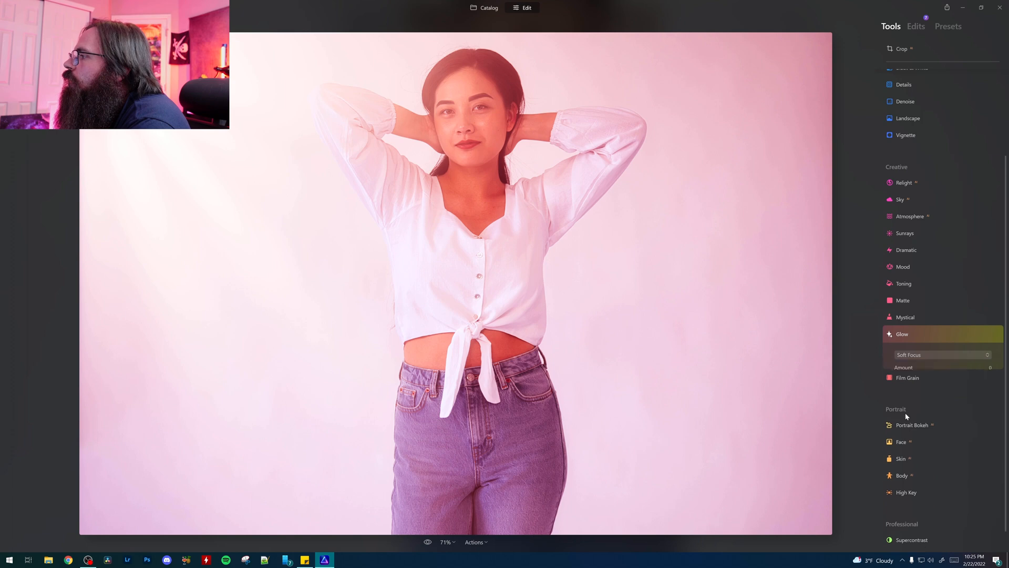
{"action": "left_click", "coordinate": [922, 357]}
{"action": "left_click", "coordinate": [919, 382]}
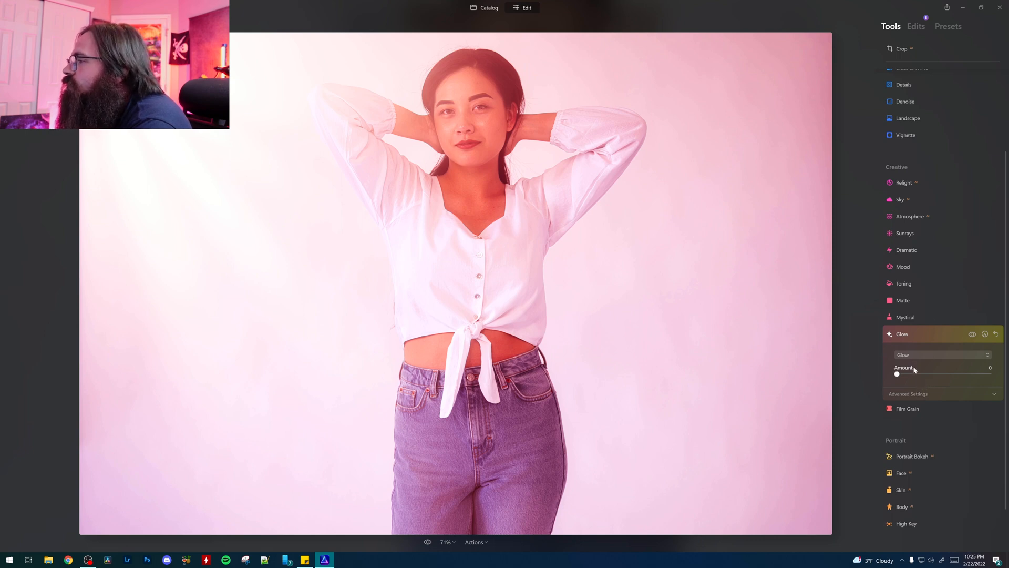
Step: Examine the Film Grain and Portrait Bokeh settings
{"action": "left_click", "coordinate": [900, 410]}
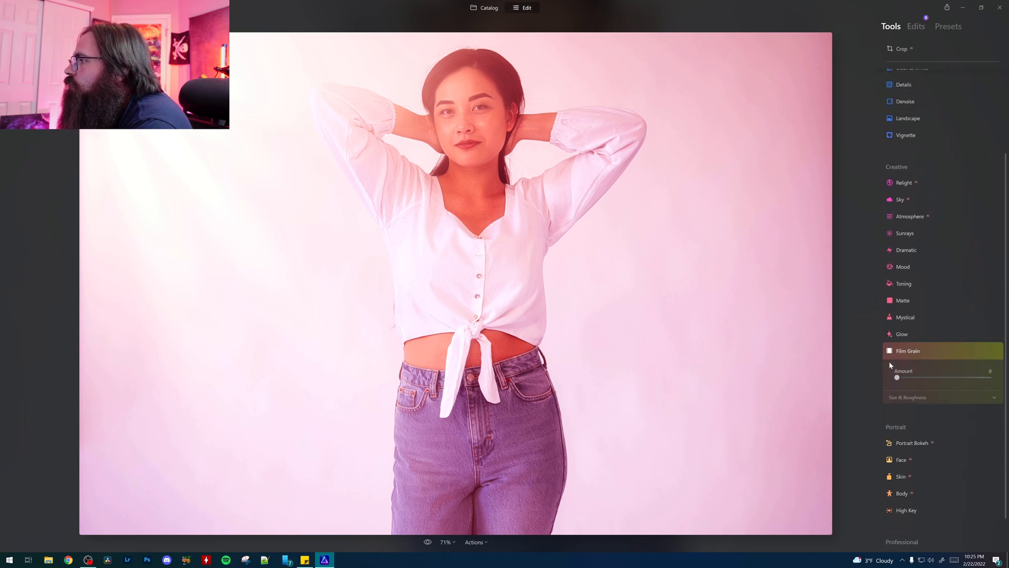
{"action": "mouse_move", "coordinate": [901, 379]}
{"action": "left_mouse_down"}
{"action": "mouse_move", "coordinate": [987, 378]}
{"action": "mouse_move", "coordinate": [896, 378]}
{"action": "left_mouse_up"}
{"action": "scroll", "coordinate": [945, 397], "scroll_direction": "down", "scroll_amount": 2}
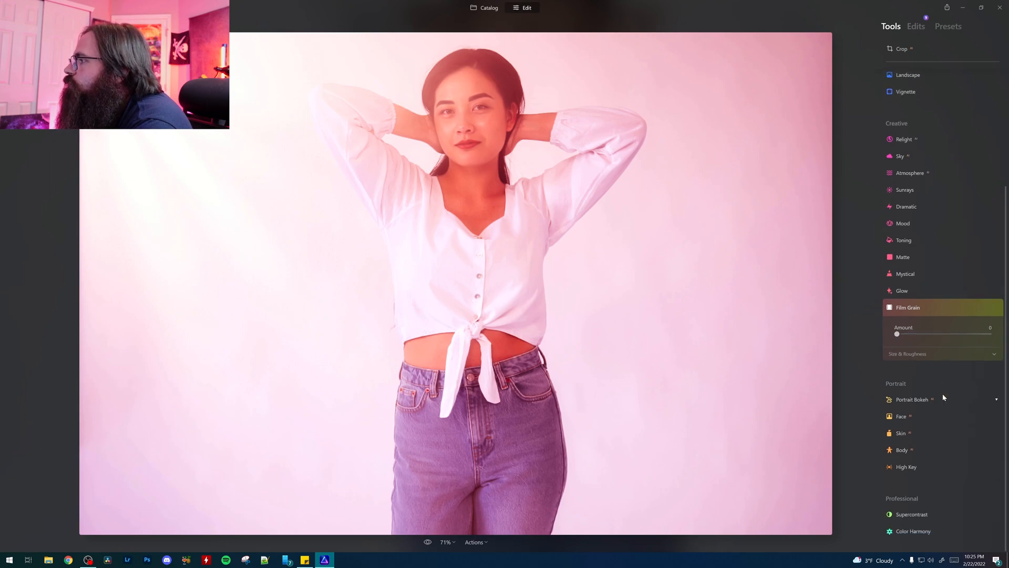
{"action": "left_click", "coordinate": [924, 400]}
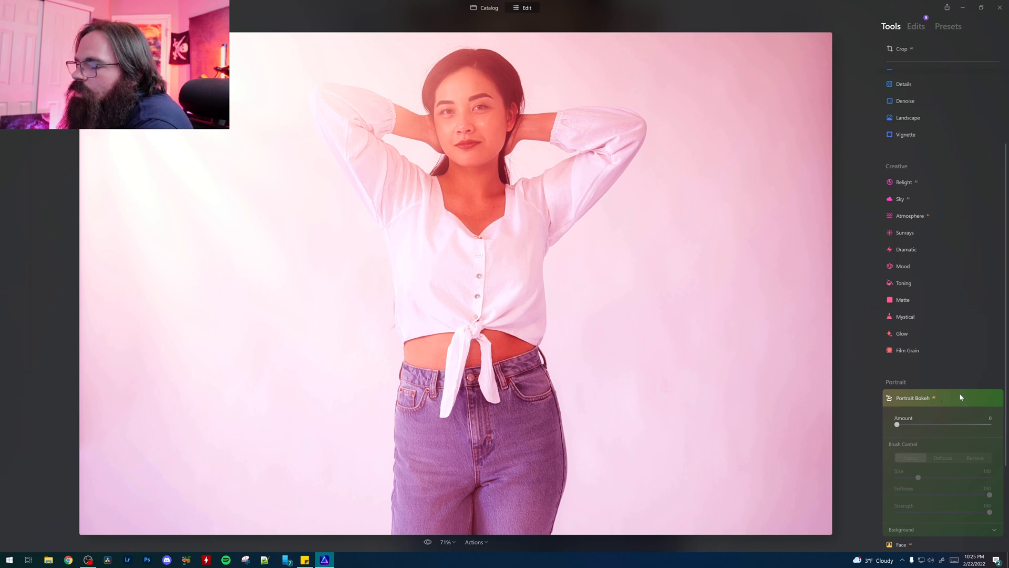
{"action": "scroll", "coordinate": [959, 393], "scroll_direction": "down", "scroll_amount": 2}
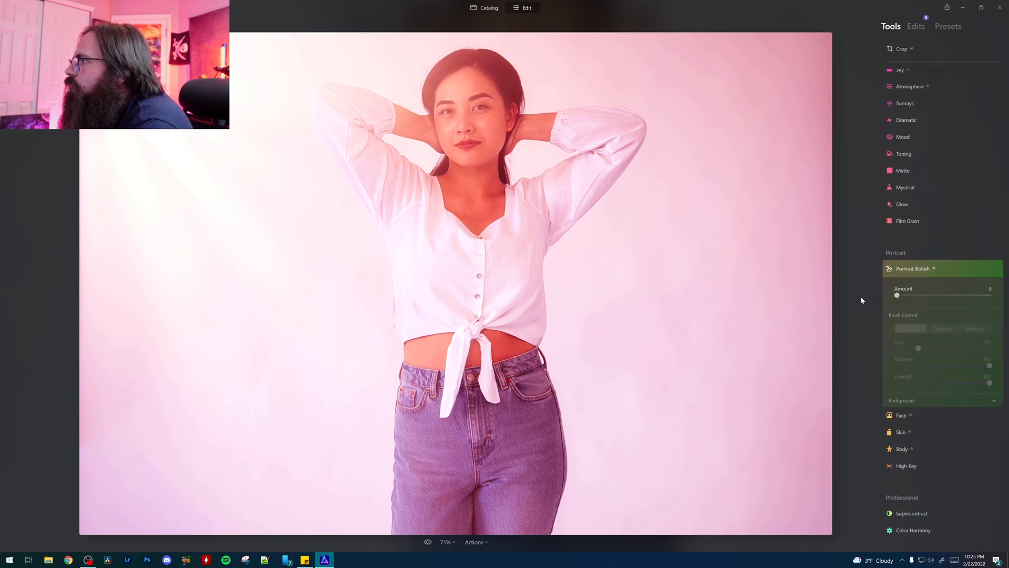
Step: Retouch the face with Face Light 15 and Slim Face 5
{"action": "left_click", "coordinate": [908, 412]}
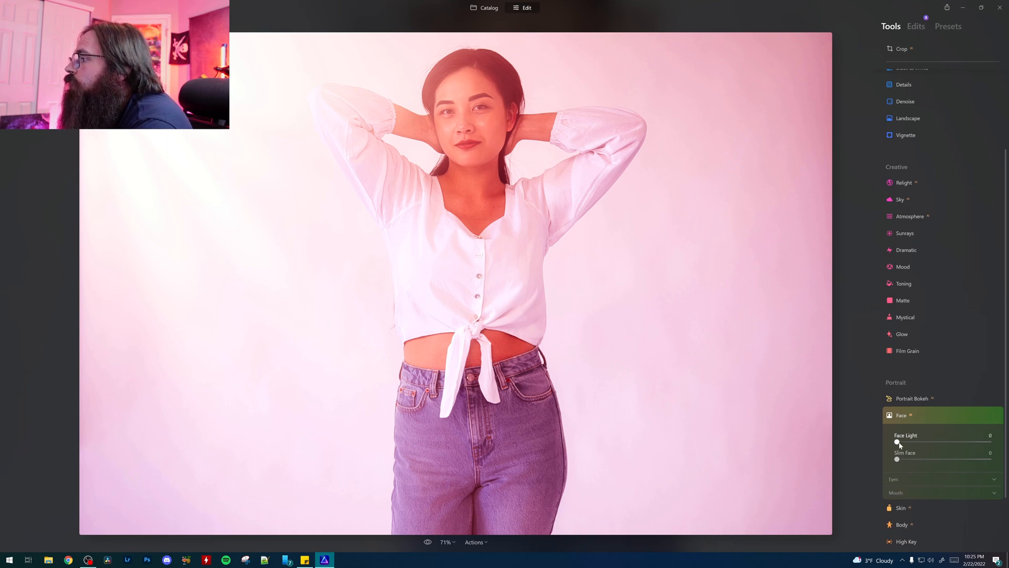
{"action": "left_click_drag", "start_coordinate": [897, 443], "coordinate": [912, 443]}
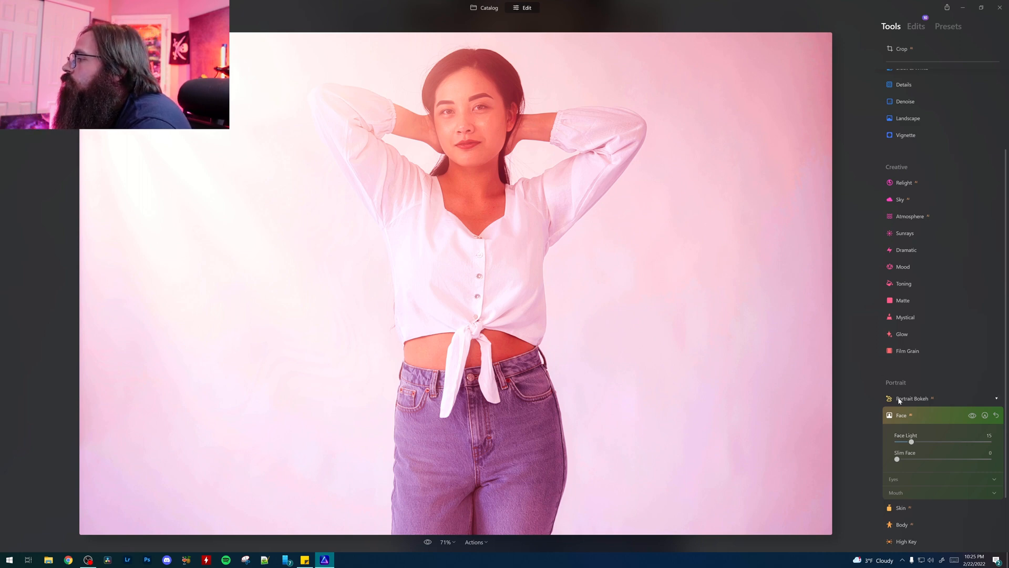
{"action": "mouse_move", "coordinate": [897, 458]}
{"action": "left_mouse_down"}
{"action": "mouse_move", "coordinate": [989, 458]}
{"action": "mouse_move", "coordinate": [906, 472]}
{"action": "left_mouse_up"}
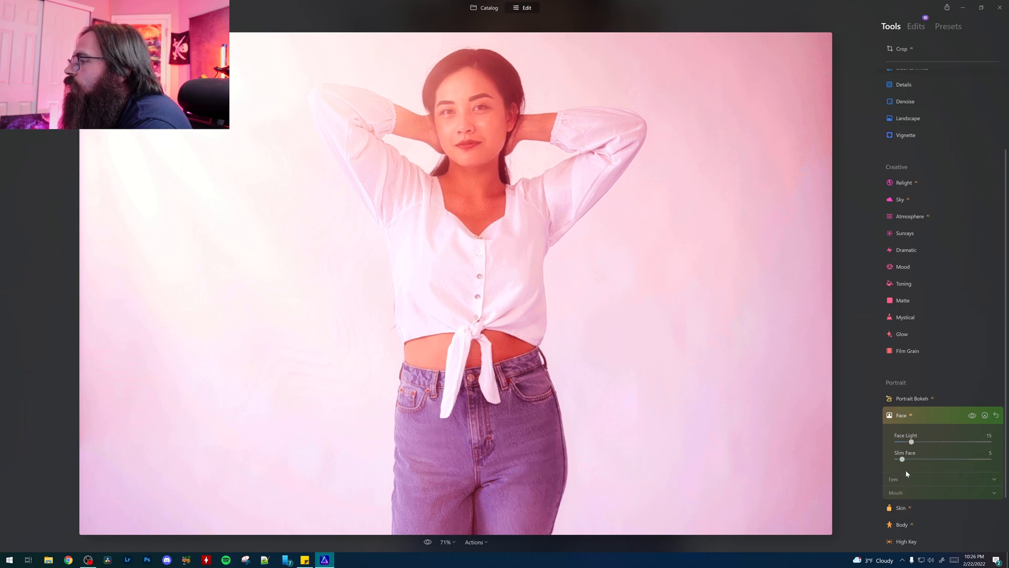
Step: Enhance the eyes with Iris Visibility 89 and Eye Enhancer 20
{"action": "left_click", "coordinate": [906, 482]}
{"action": "scroll", "coordinate": [925, 477], "scroll_direction": "down", "scroll_amount": 4}
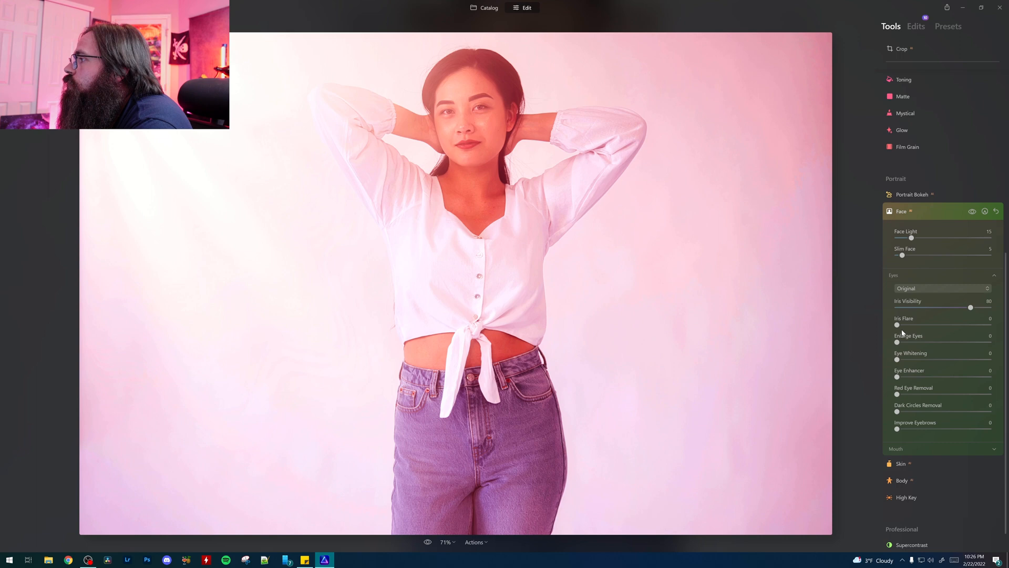
{"action": "left_click_drag", "start_coordinate": [970, 307], "coordinate": [980, 307]}
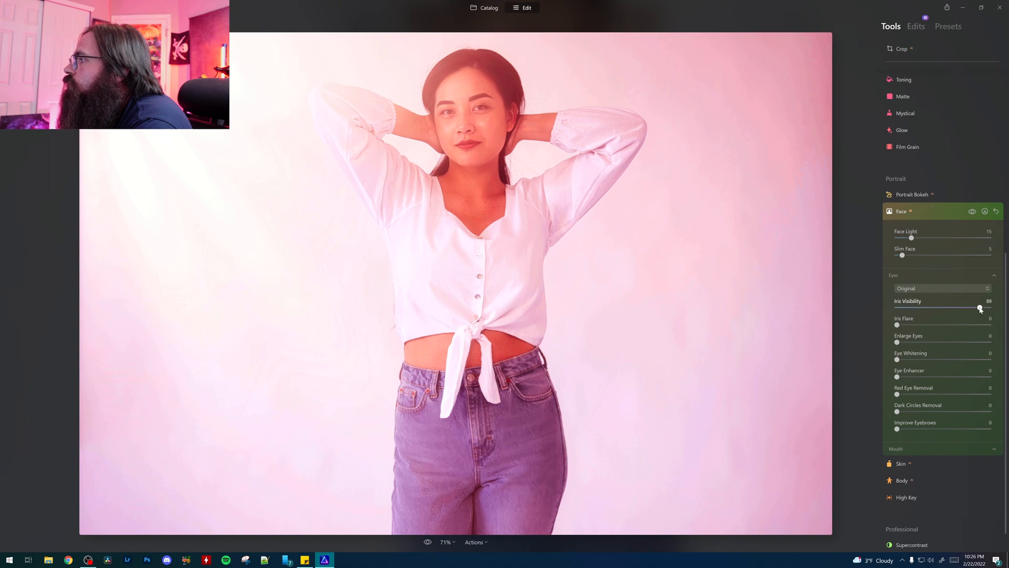
{"action": "left_click_drag", "start_coordinate": [897, 377], "coordinate": [916, 377]}
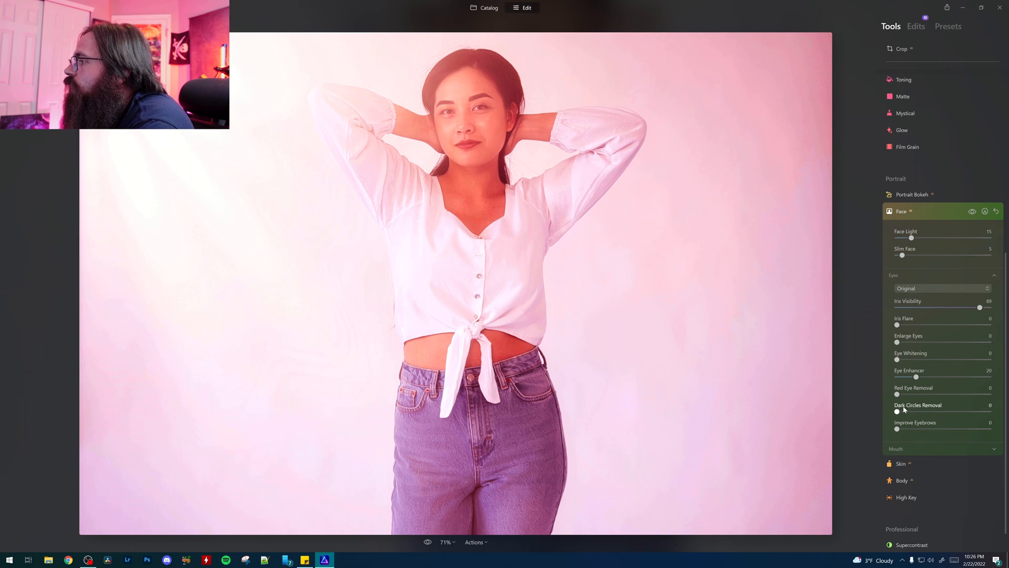
Step: Set the mouth's Lips Saturation to 12
{"action": "left_click", "coordinate": [898, 452]}
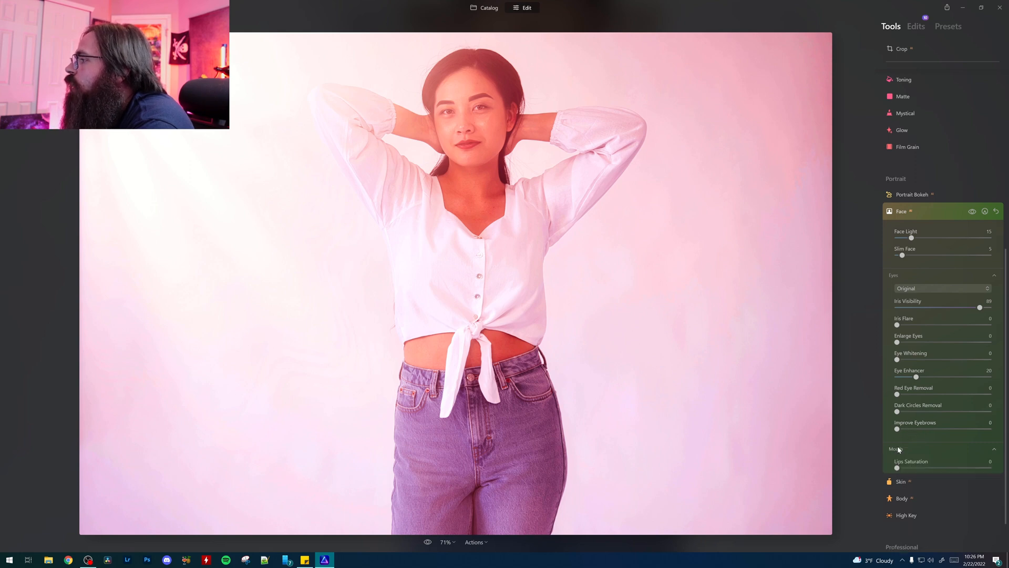
{"action": "scroll", "coordinate": [939, 420], "scroll_direction": "down", "scroll_amount": 2}
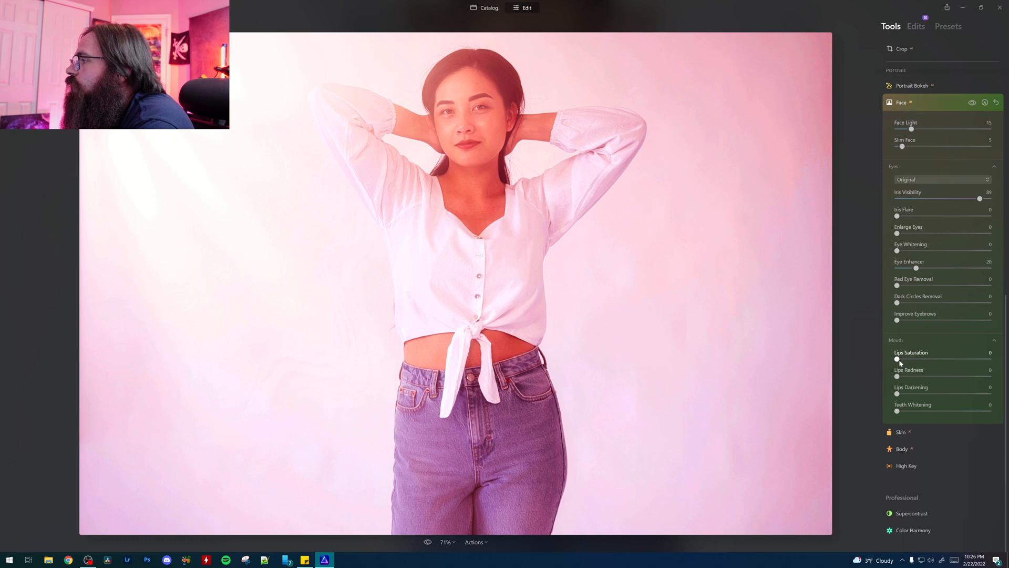
{"action": "left_click_drag", "start_coordinate": [900, 362], "coordinate": [909, 363]}
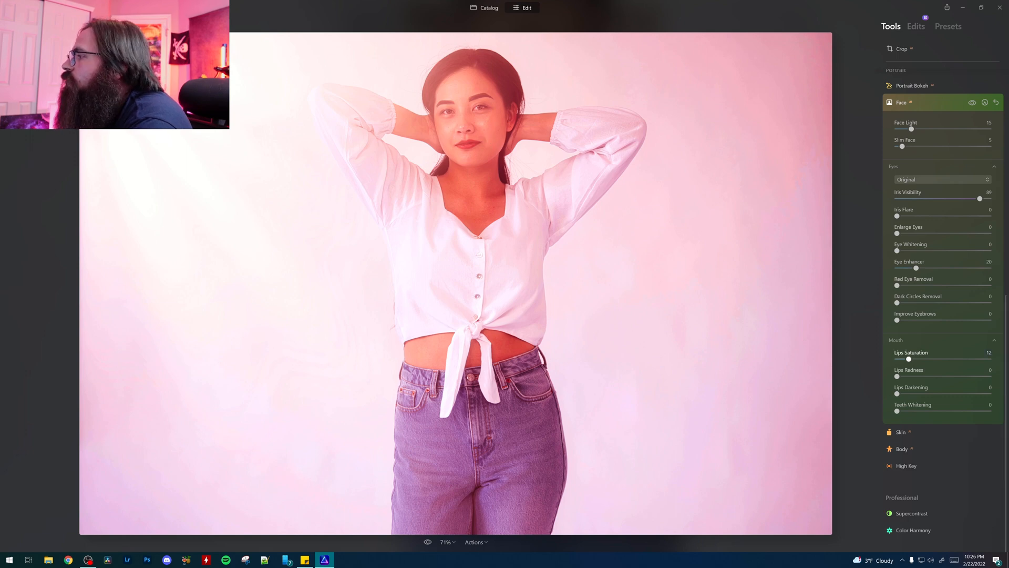
Step: Smooth the skin with amount 25 and try out Skin Defects Removal
{"action": "left_click", "coordinate": [919, 434]}
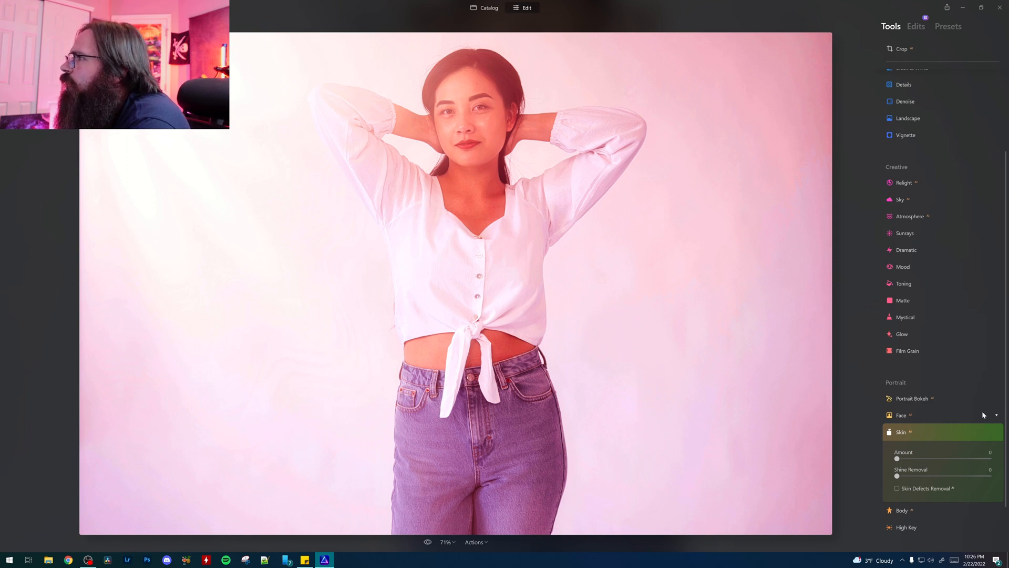
{"action": "scroll", "coordinate": [964, 440], "scroll_direction": "down", "scroll_amount": 1}
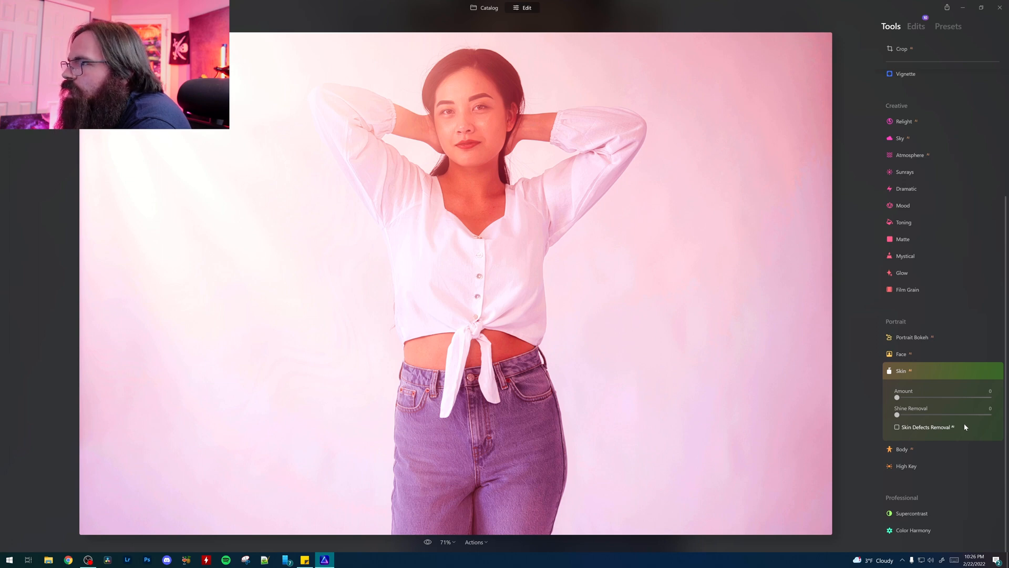
{"action": "left_click_drag", "start_coordinate": [897, 398], "coordinate": [920, 401]}
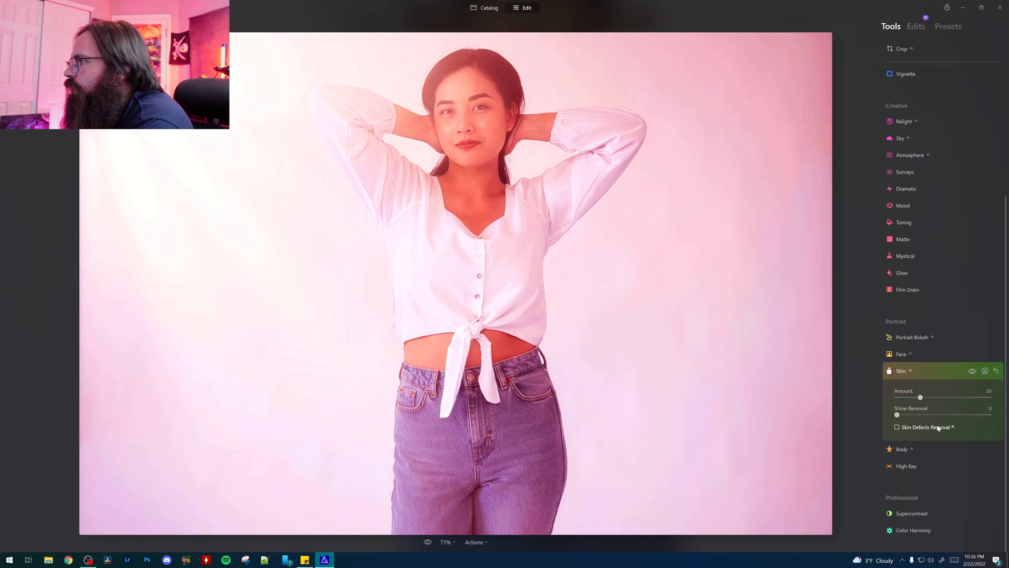
{"action": "left_click", "coordinate": [896, 428]}
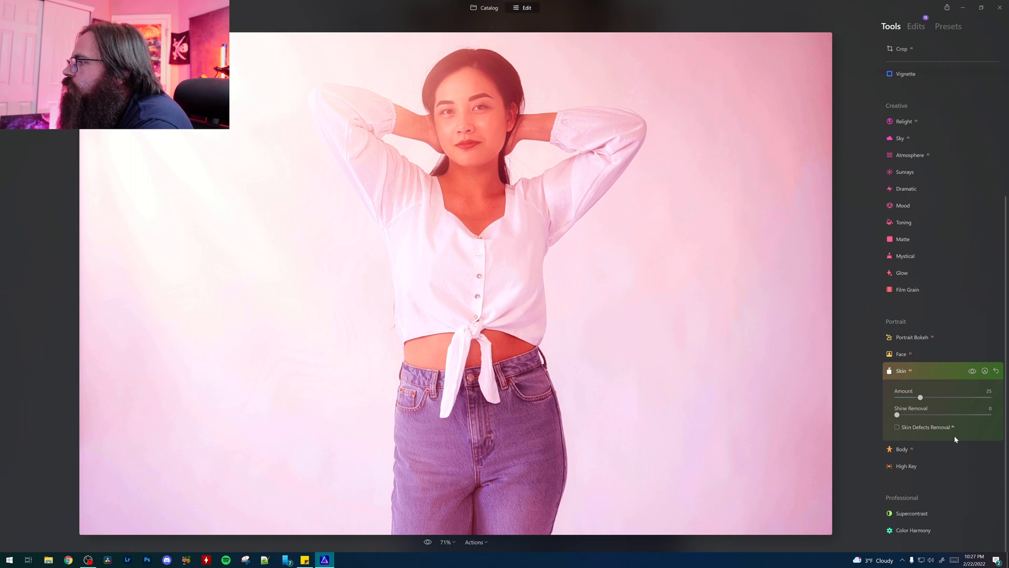
Step: Reshape the body with Shape 13 and Abdomen 31
{"action": "left_click", "coordinate": [913, 448]}
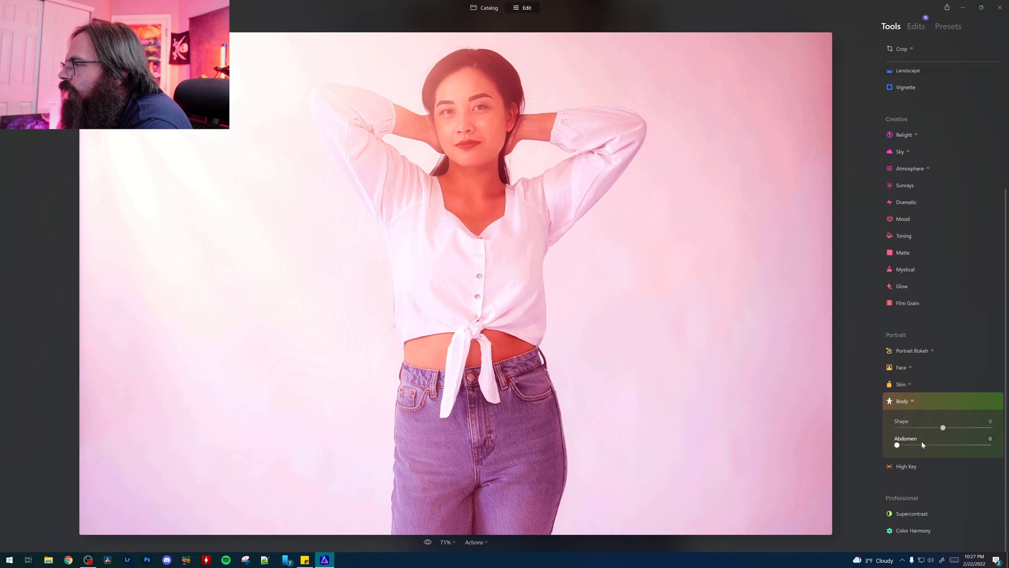
{"action": "mouse_move", "coordinate": [944, 428]}
{"action": "left_mouse_down"}
{"action": "mouse_move", "coordinate": [923, 428]}
{"action": "mouse_move", "coordinate": [970, 427]}
{"action": "mouse_move", "coordinate": [917, 428]}
{"action": "mouse_move", "coordinate": [949, 427]}
{"action": "left_mouse_up"}
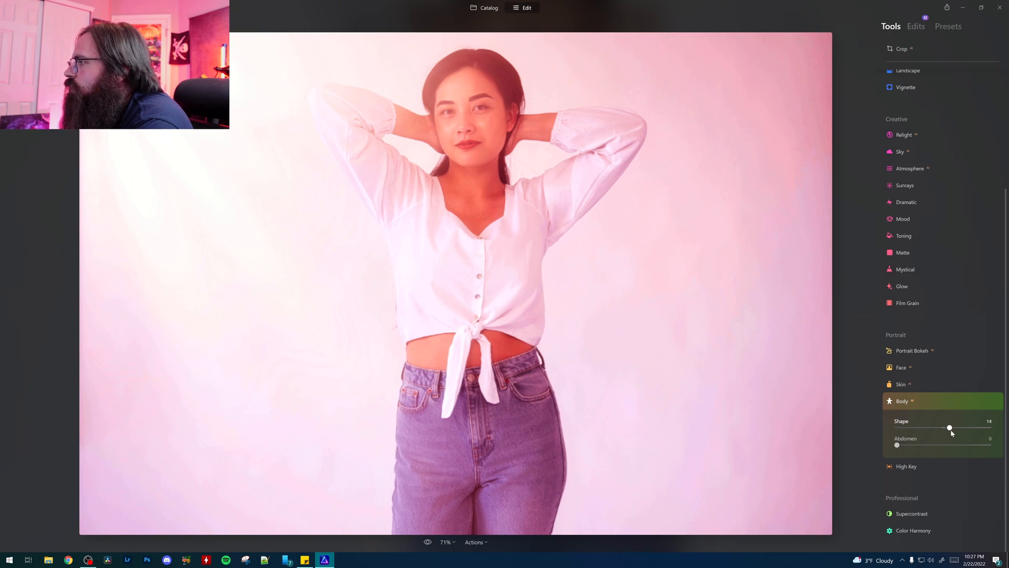
{"action": "left_click_drag", "start_coordinate": [898, 445], "coordinate": [926, 447]}
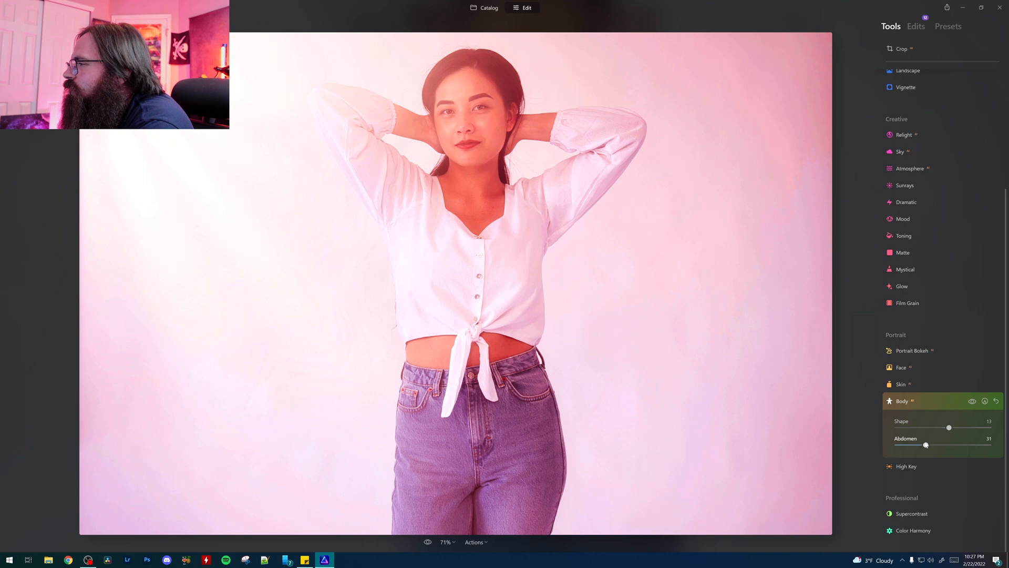
Step: Apply High Key with amount 58 and Standard High Key 68
{"action": "left_click", "coordinate": [907, 467]}
{"action": "left_click_drag", "start_coordinate": [898, 399], "coordinate": [960, 414]}
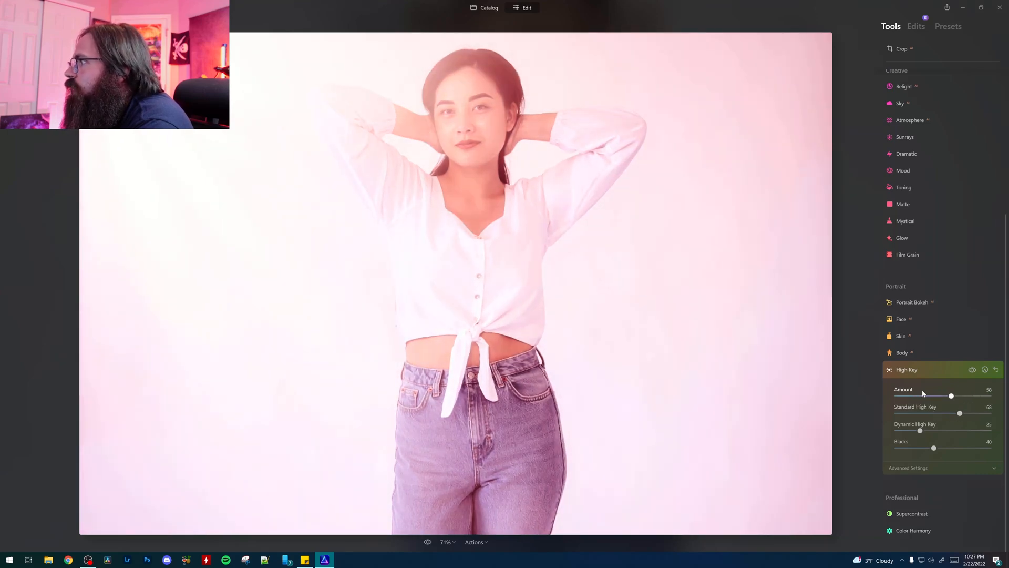
Step: Adjust Supercontrast with Highlights Contrast 7 and Shadows Contrast 4, leaving Midtones Contrast at 0
{"action": "left_click", "coordinate": [919, 515]}
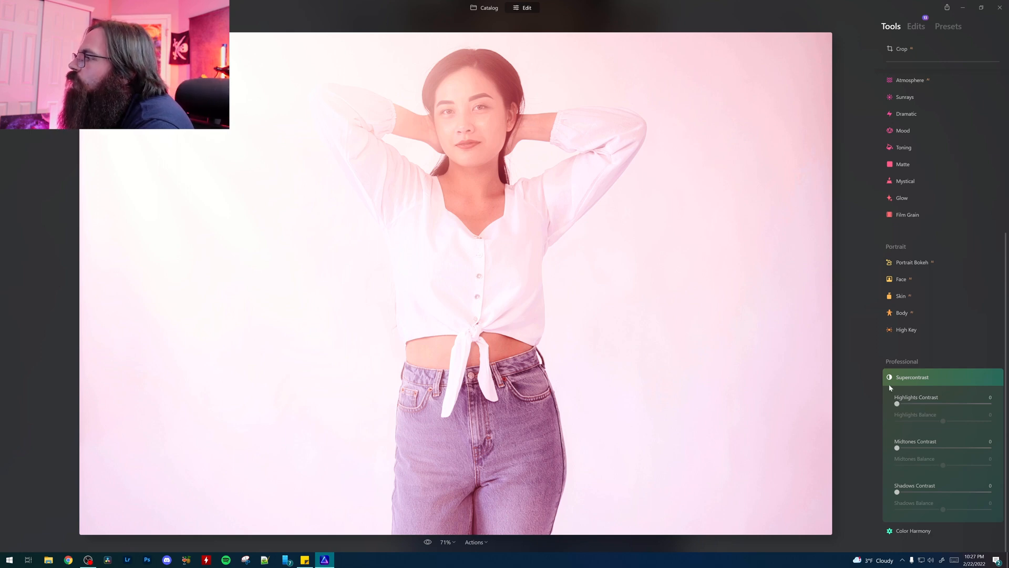
{"action": "mouse_move", "coordinate": [896, 403]}
{"action": "left_mouse_down"}
{"action": "mouse_move", "coordinate": [921, 408]}
{"action": "mouse_move", "coordinate": [905, 409]}
{"action": "left_mouse_up"}
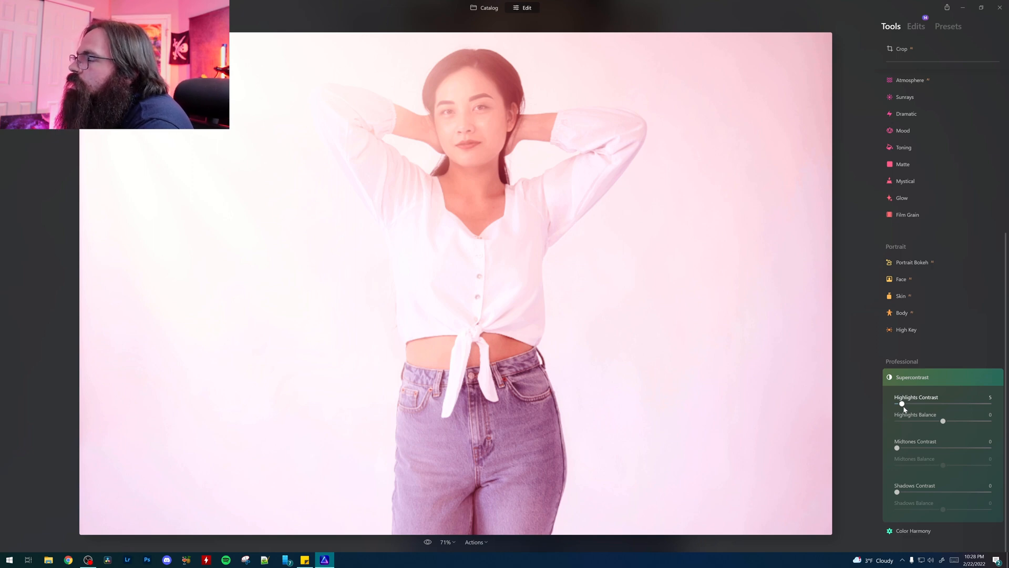
{"action": "left_click_drag", "start_coordinate": [904, 409], "coordinate": [906, 408]}
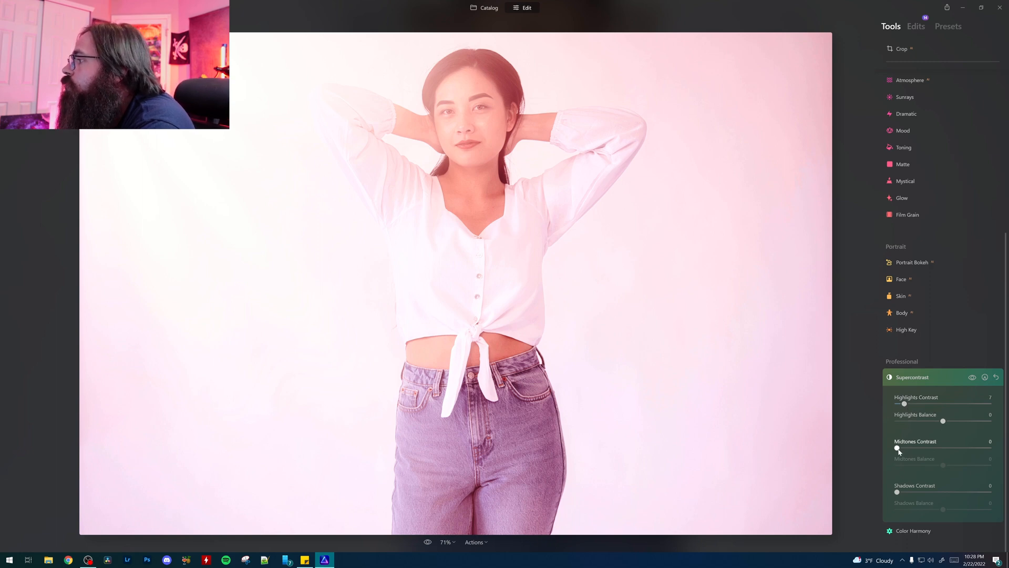
{"action": "mouse_move", "coordinate": [897, 448]}
{"action": "left_mouse_down"}
{"action": "mouse_move", "coordinate": [921, 448]}
{"action": "mouse_move", "coordinate": [883, 450]}
{"action": "left_mouse_up"}
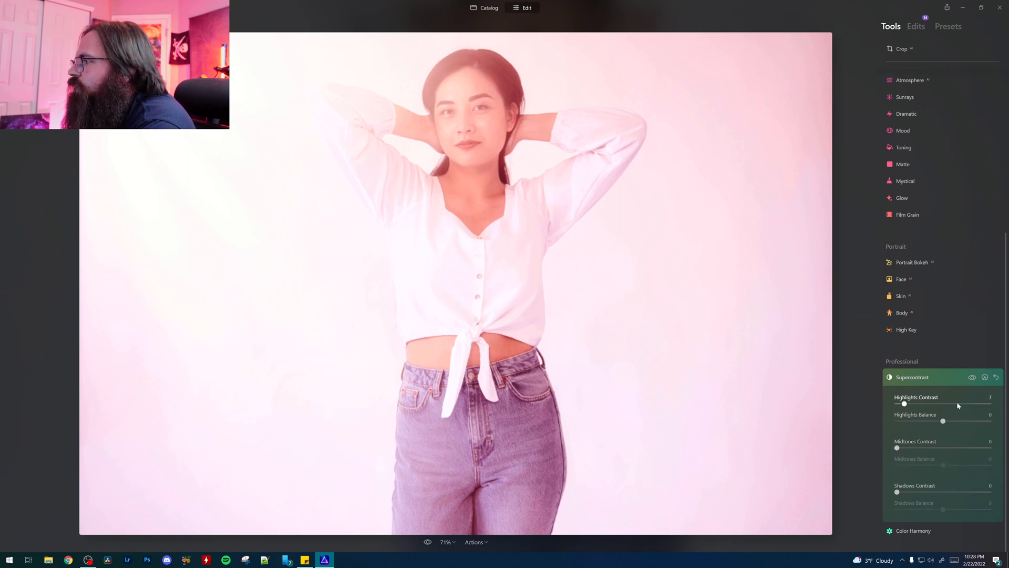
{"action": "left_click_drag", "start_coordinate": [897, 492], "coordinate": [902, 494]}
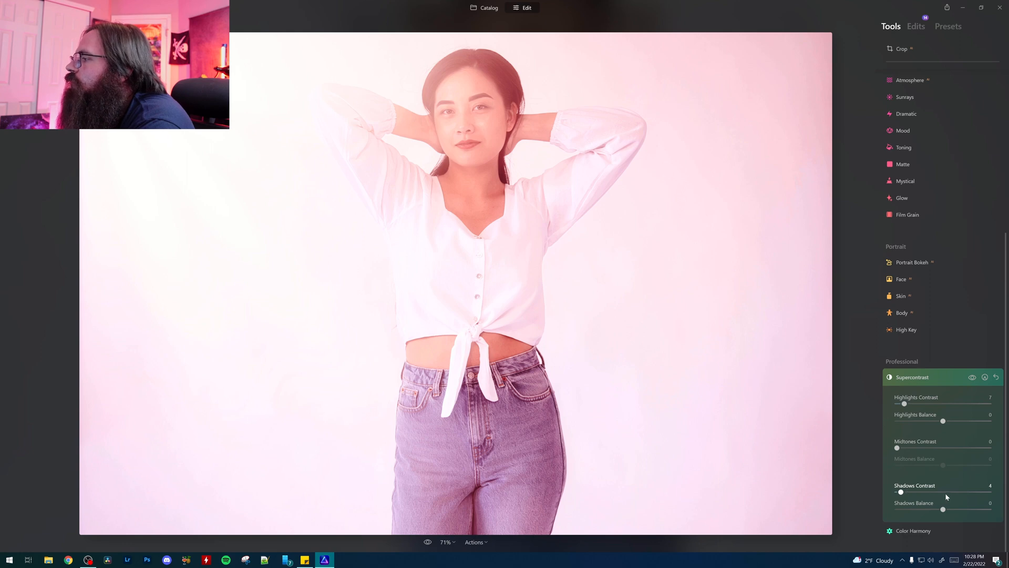
Step: Look through the Color Harmony settings, including Color Contrast, Split Color Warmth and the tonal range choices of Color Balance
{"action": "left_click", "coordinate": [905, 531]}
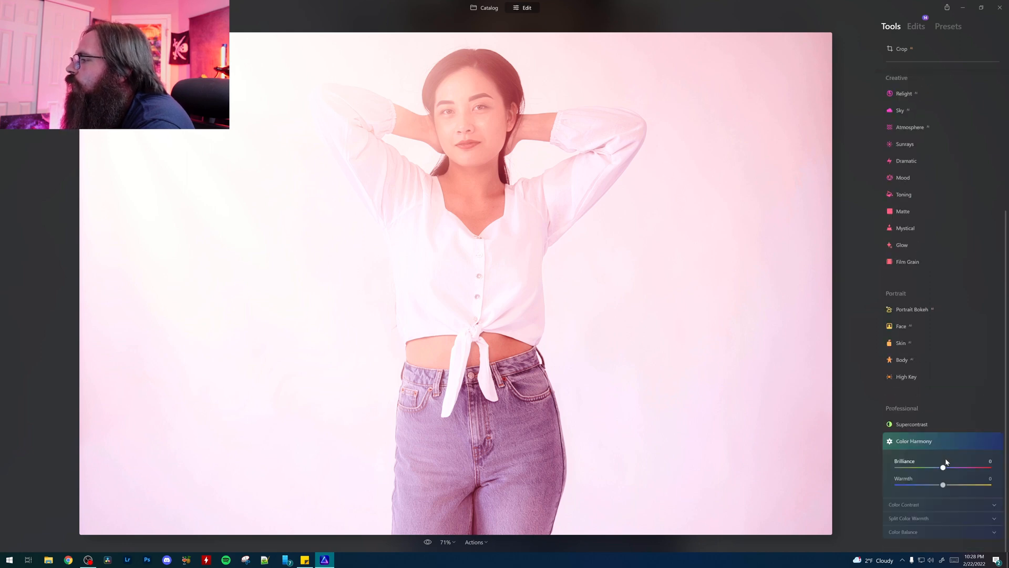
{"action": "left_click", "coordinate": [920, 508]}
{"action": "left_click", "coordinate": [921, 518]}
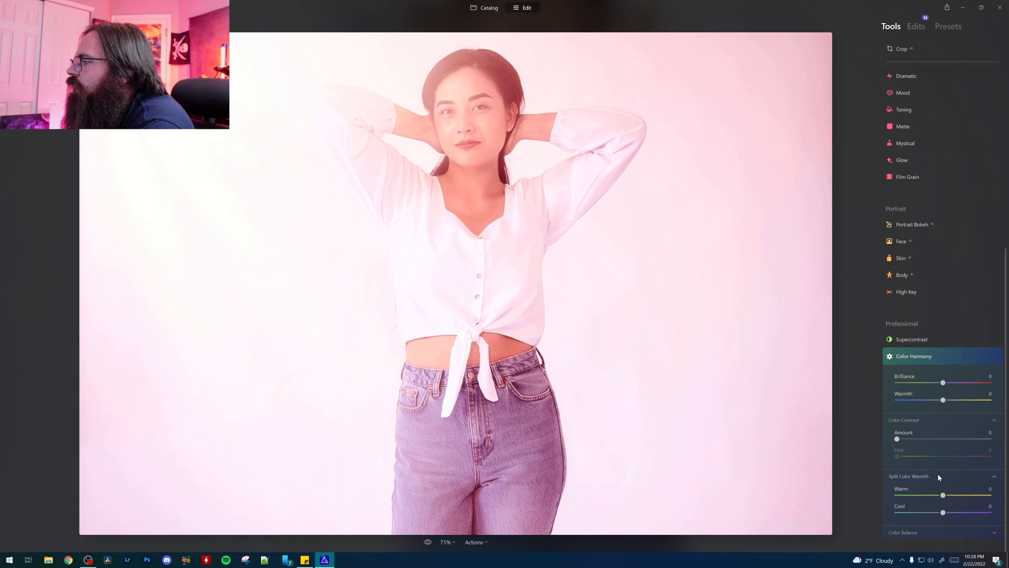
{"action": "left_click", "coordinate": [906, 536]}
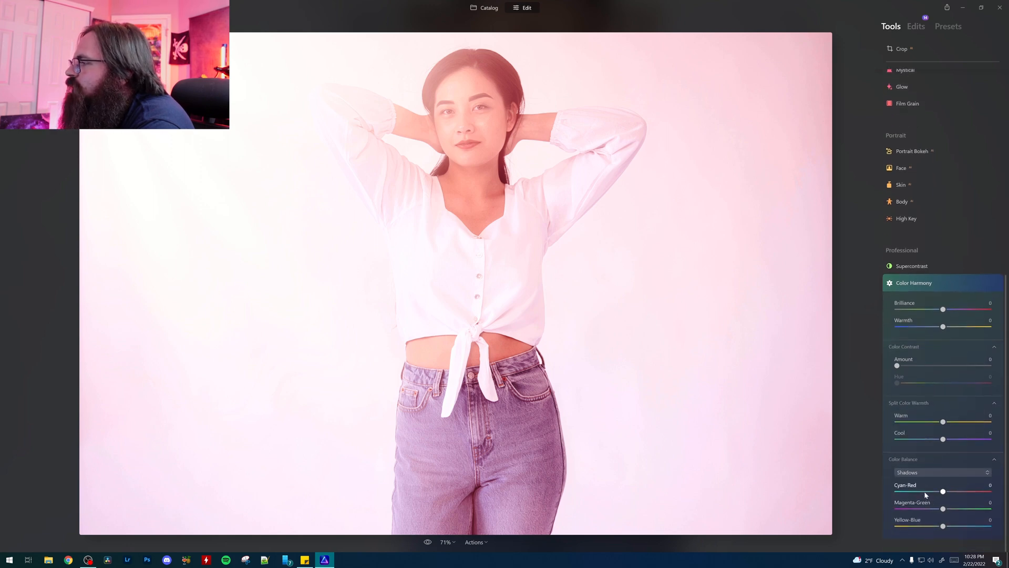
{"action": "left_click", "coordinate": [934, 472]}
{"action": "left_click", "coordinate": [934, 471]}
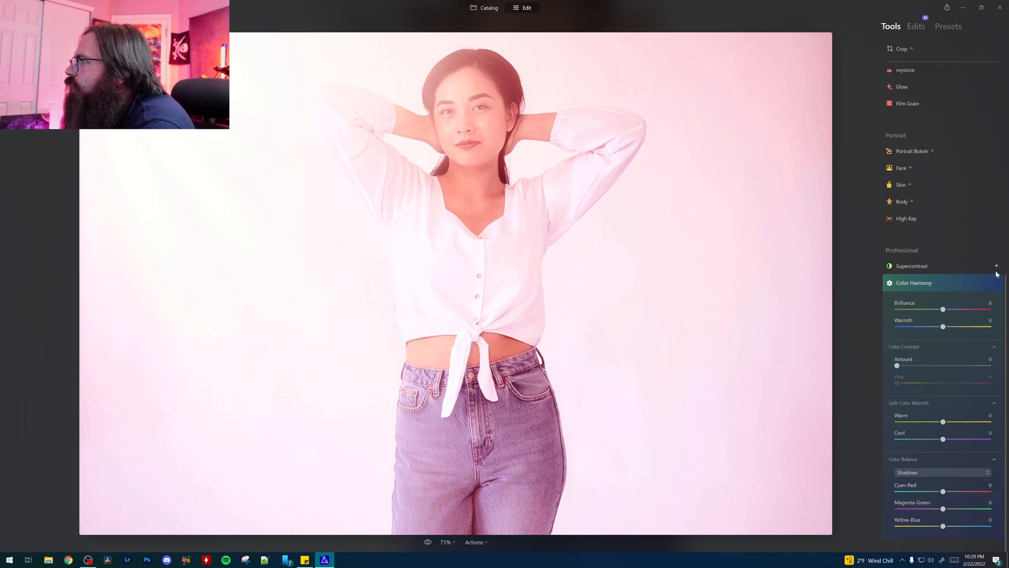
{"action": "left_click", "coordinate": [996, 266]}
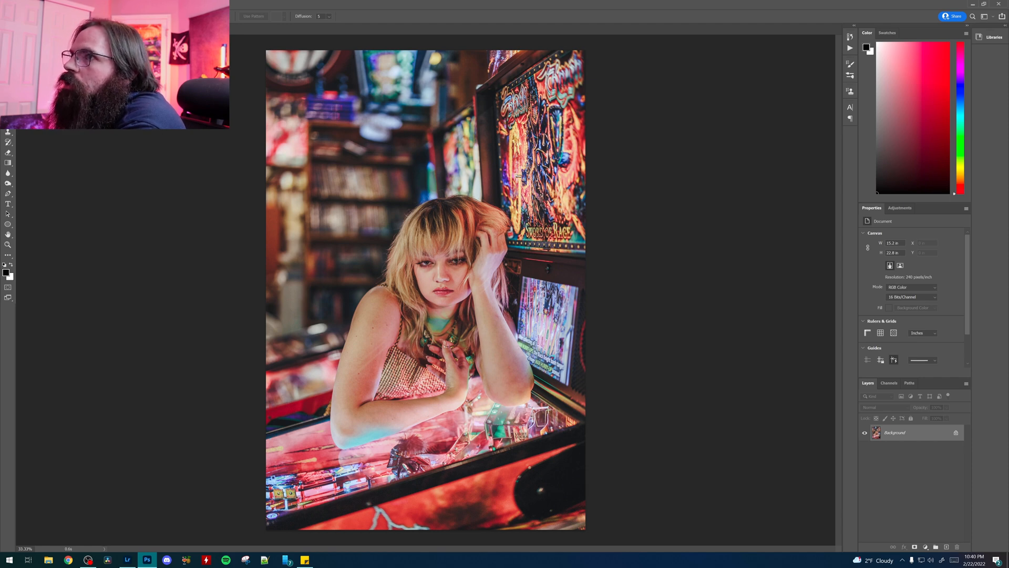
Step: Switch to Photoshop and open the arcade portrait in the Skylum Software filter plug-in
{"action": "left_click", "coordinate": [109, 4]}
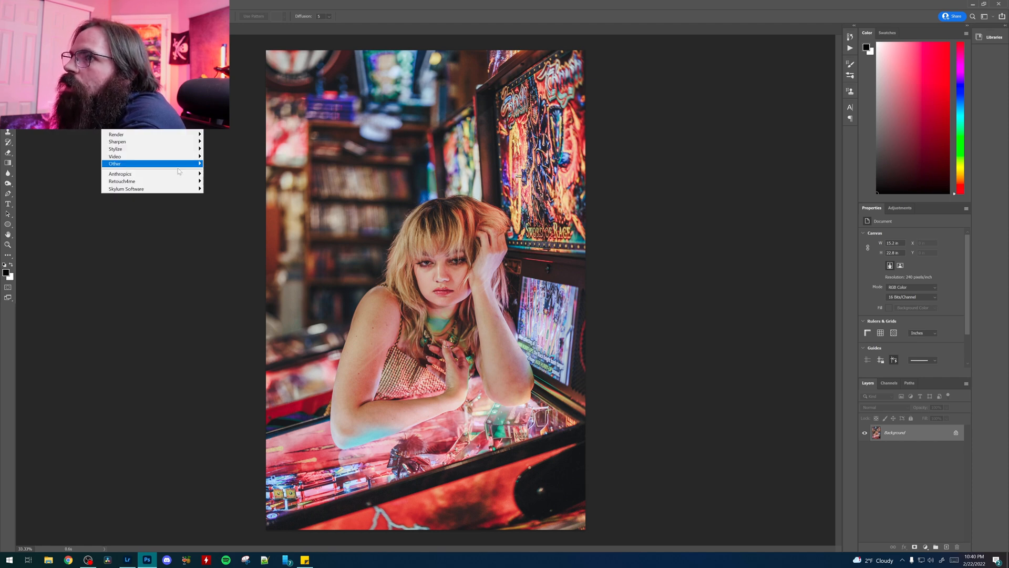
{"action": "mouse_move", "coordinate": [168, 189]}
{"action": "left_click", "coordinate": [212, 189]}
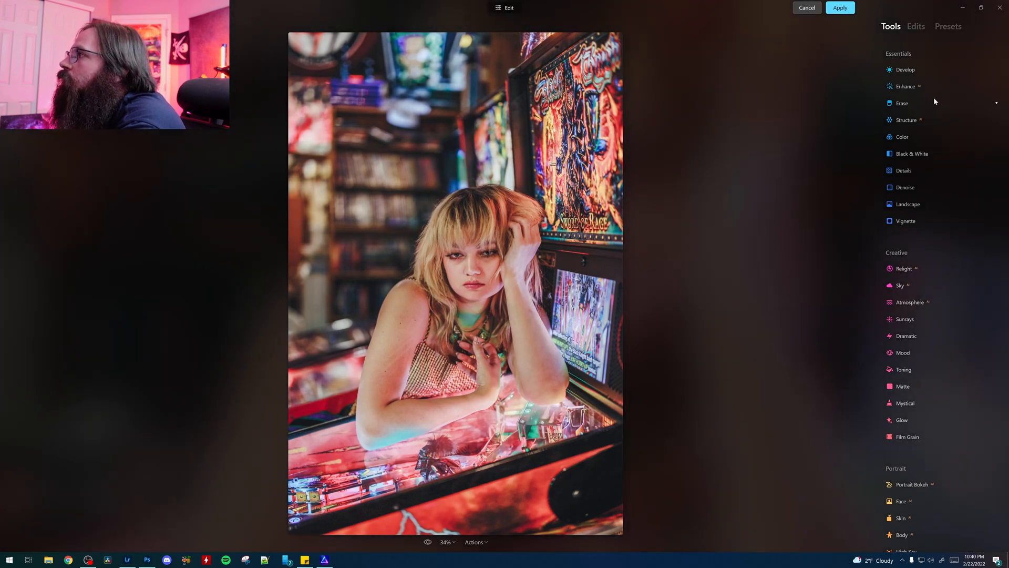
Step: Enhance the arcade portrait with Accent 20
{"action": "left_click", "coordinate": [908, 87]}
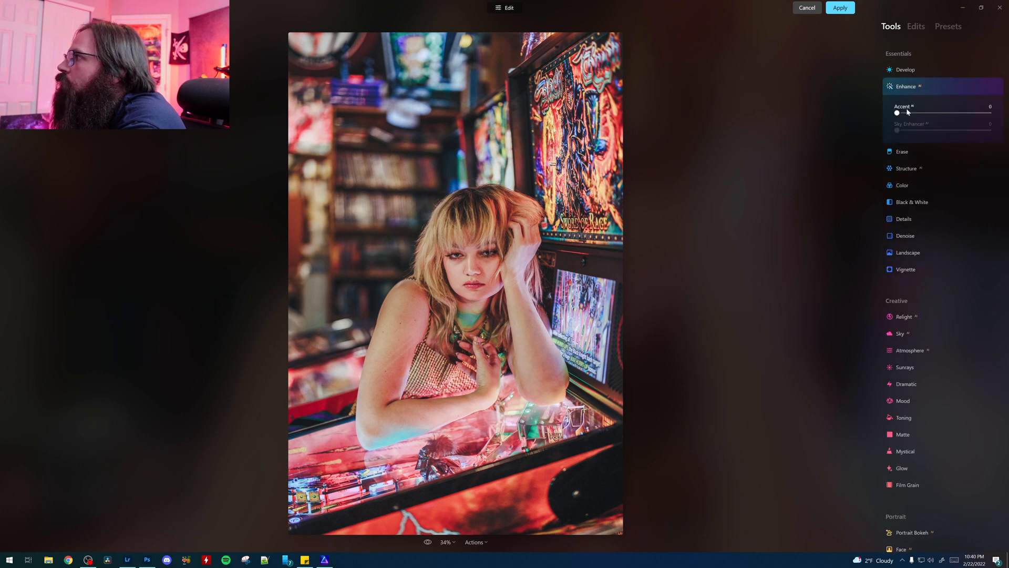
{"action": "left_click_drag", "start_coordinate": [899, 115], "coordinate": [932, 120]}
{"action": "left_click_drag", "start_coordinate": [932, 118], "coordinate": [915, 117]}
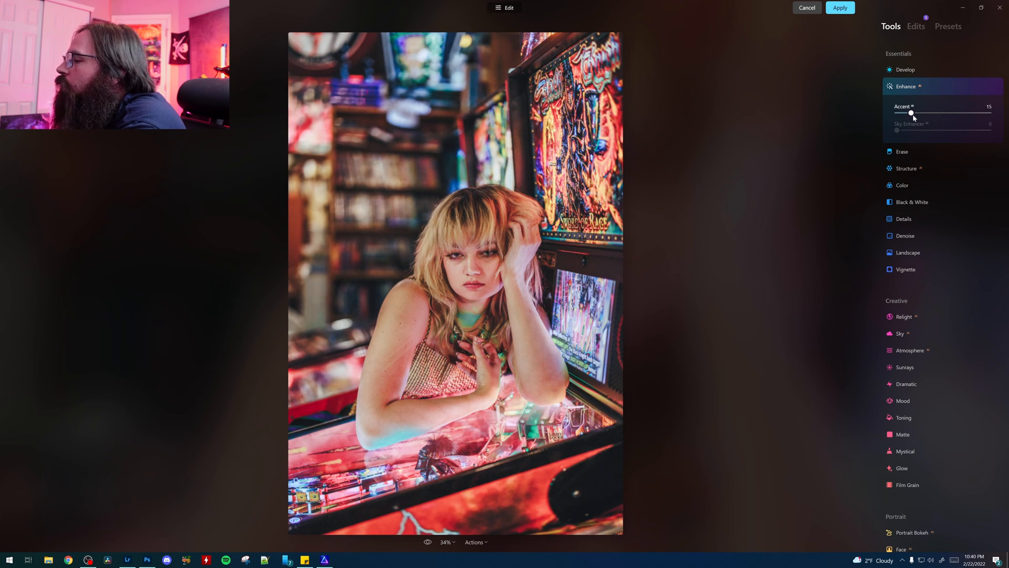
{"action": "left_click_drag", "start_coordinate": [914, 118], "coordinate": [917, 114]}
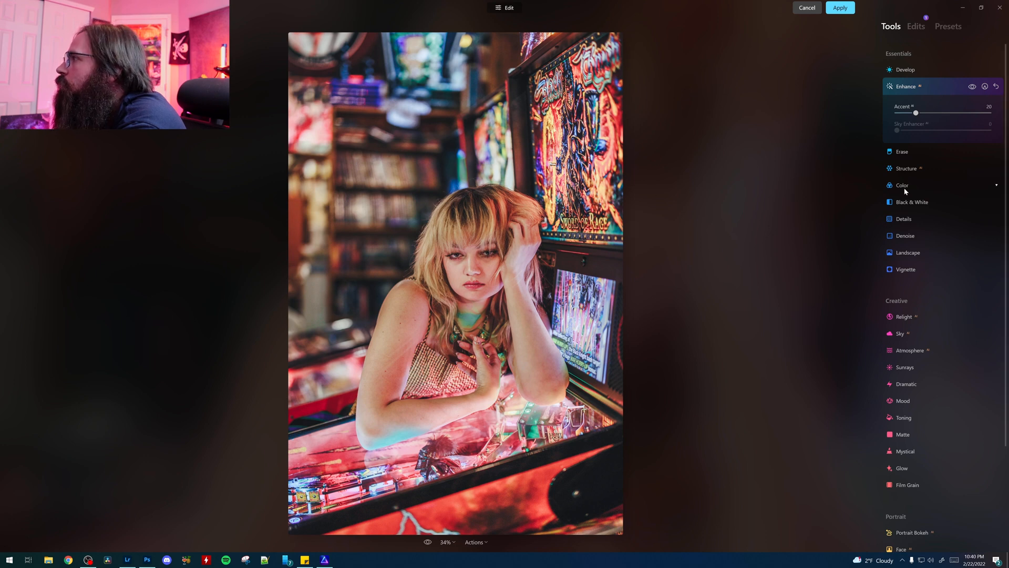
Step: Try out the Structure Amount on the portrait and reset it to 0
{"action": "left_click", "coordinate": [906, 169]}
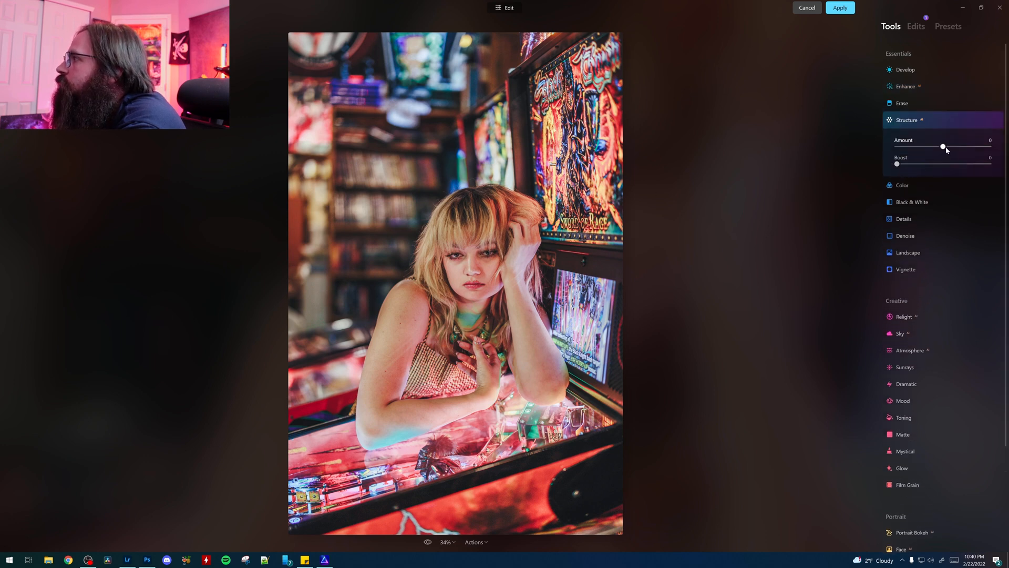
{"action": "mouse_move", "coordinate": [945, 147]}
{"action": "left_mouse_down"}
{"action": "mouse_move", "coordinate": [990, 147]}
{"action": "mouse_move", "coordinate": [992, 157]}
{"action": "mouse_move", "coordinate": [955, 159]}
{"action": "mouse_move", "coordinate": [950, 149]}
{"action": "left_mouse_up"}
{"action": "double_click", "coordinate": [948, 146]}
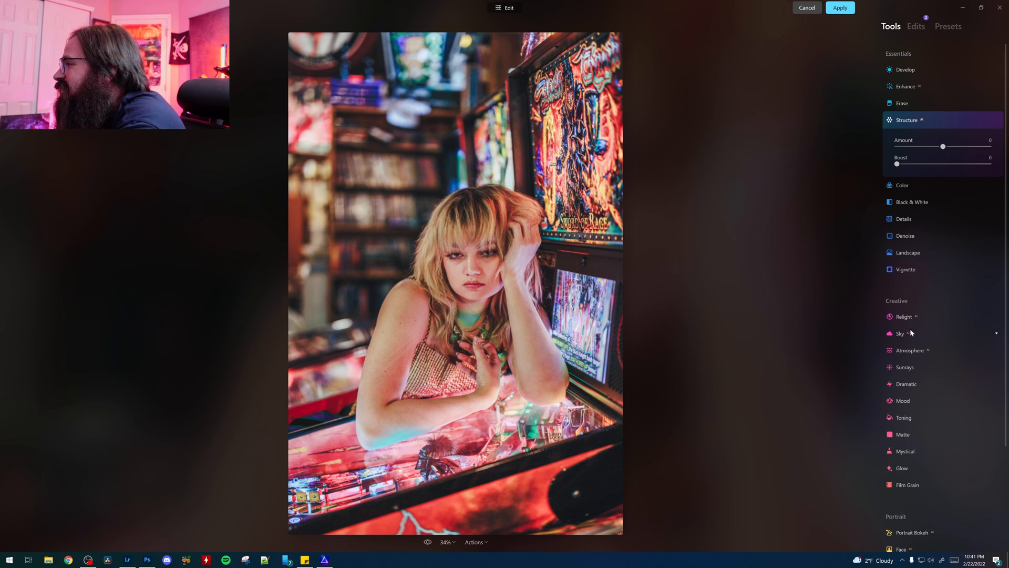
Step: Try out Atmosphere as Fog with amount 49 and Haze with amount 83, and return it to Fog with amount 0
{"action": "left_click", "coordinate": [910, 351]}
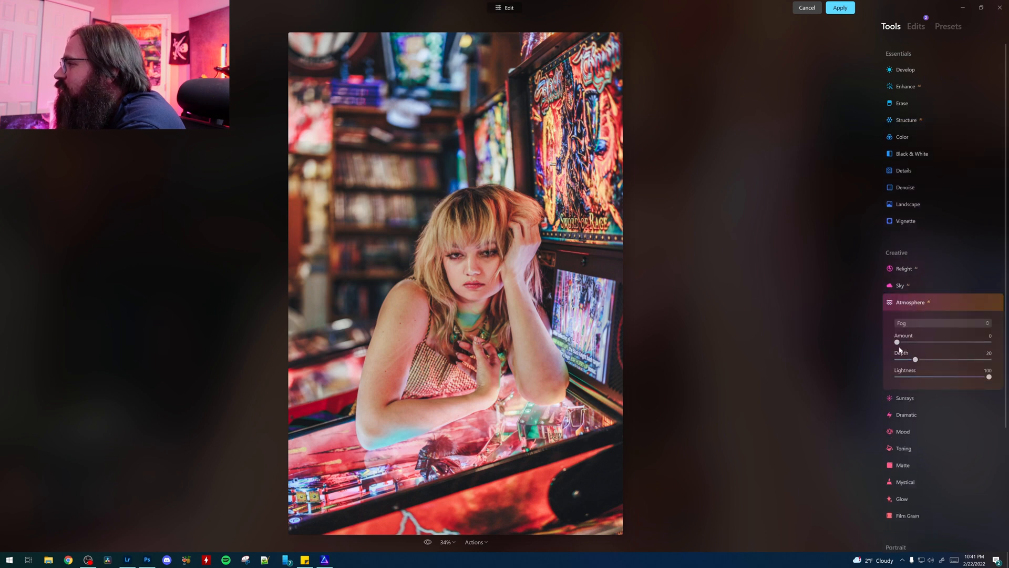
{"action": "left_click_drag", "start_coordinate": [897, 342], "coordinate": [942, 341]}
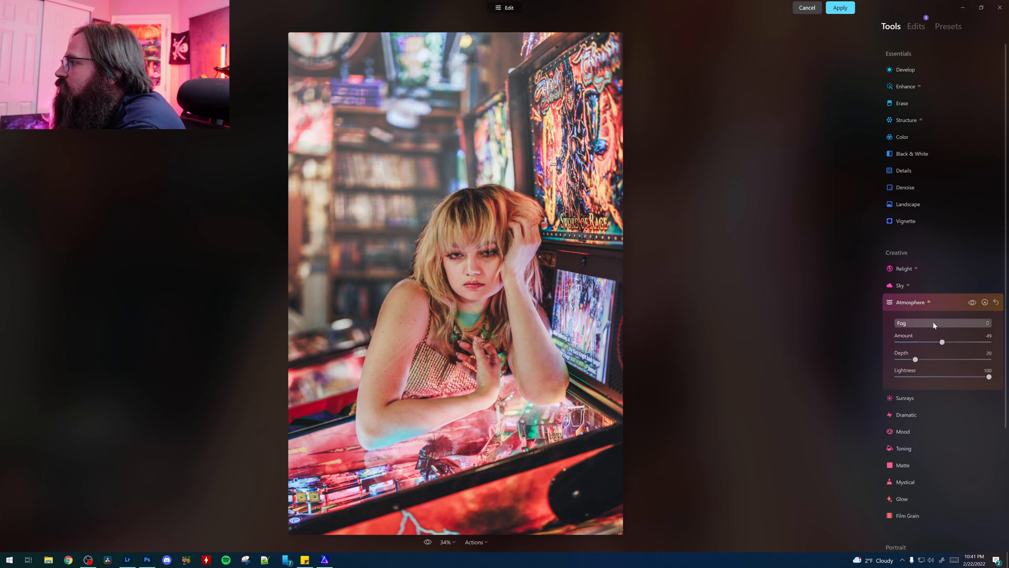
{"action": "left_click", "coordinate": [932, 323]}
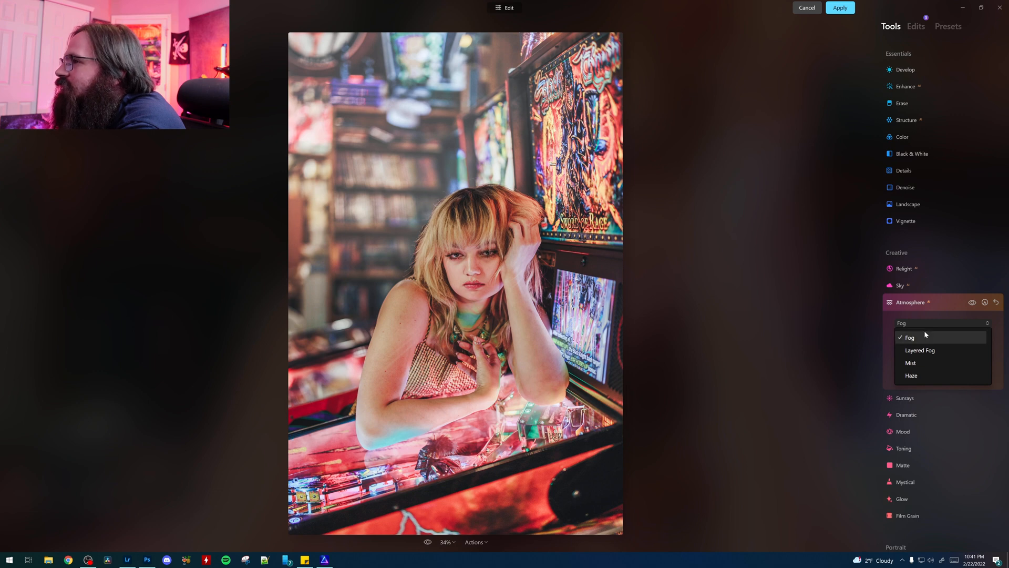
{"action": "left_click", "coordinate": [920, 375]}
{"action": "left_click_drag", "start_coordinate": [917, 342], "coordinate": [974, 342]}
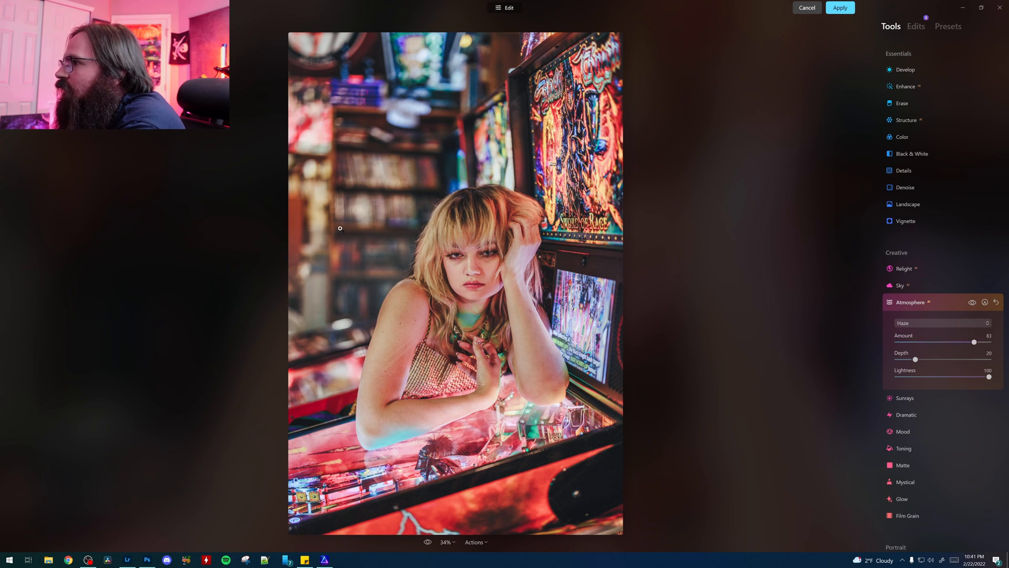
{"action": "left_click_drag", "start_coordinate": [974, 343], "coordinate": [934, 347]}
{"action": "left_click", "coordinate": [950, 324]}
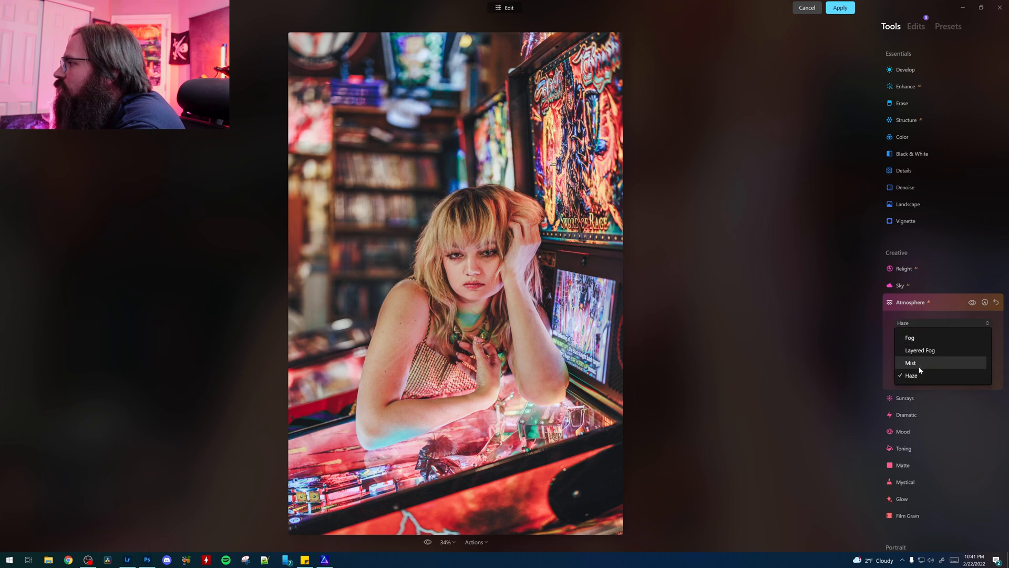
{"action": "left_click", "coordinate": [910, 337]}
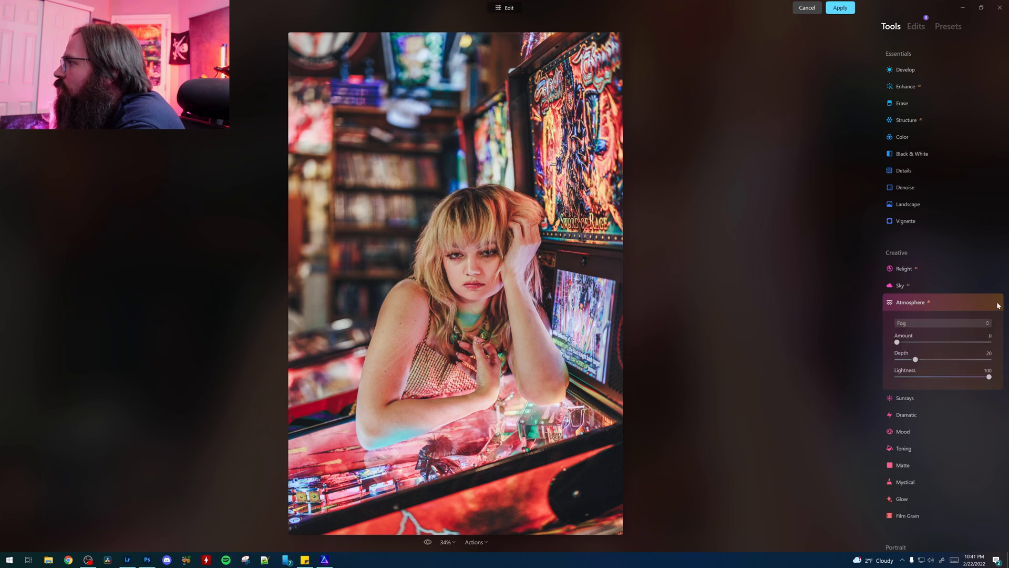
Step: Try out the Dramatic effect's Amount and leave it at 0
{"action": "left_click", "coordinate": [914, 416]}
{"action": "mouse_move", "coordinate": [898, 362]}
{"action": "left_mouse_down"}
{"action": "mouse_move", "coordinate": [968, 363]}
{"action": "mouse_move", "coordinate": [887, 372]}
{"action": "left_mouse_up"}
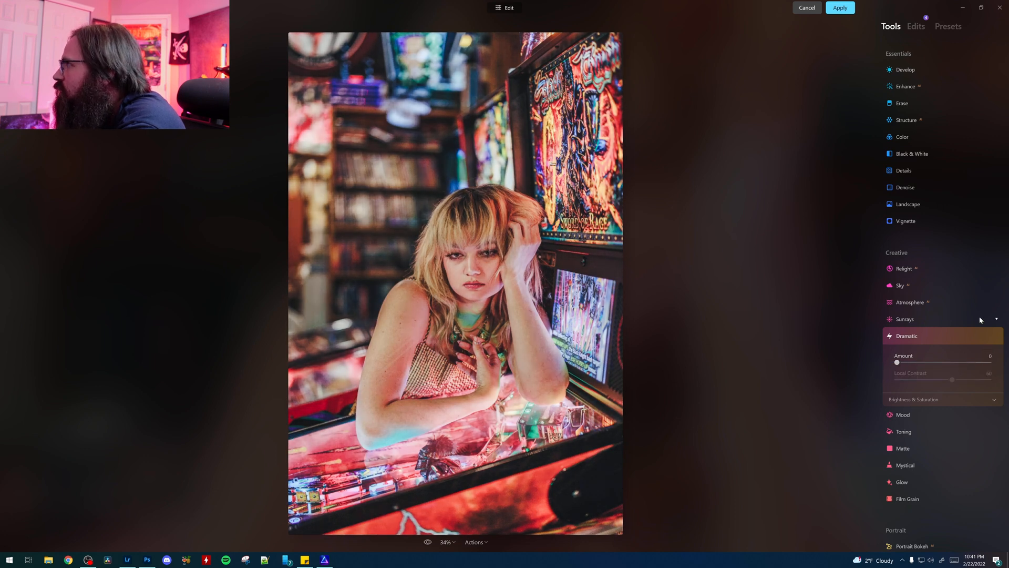
{"action": "scroll", "coordinate": [974, 325], "scroll_direction": "down", "scroll_amount": 1}
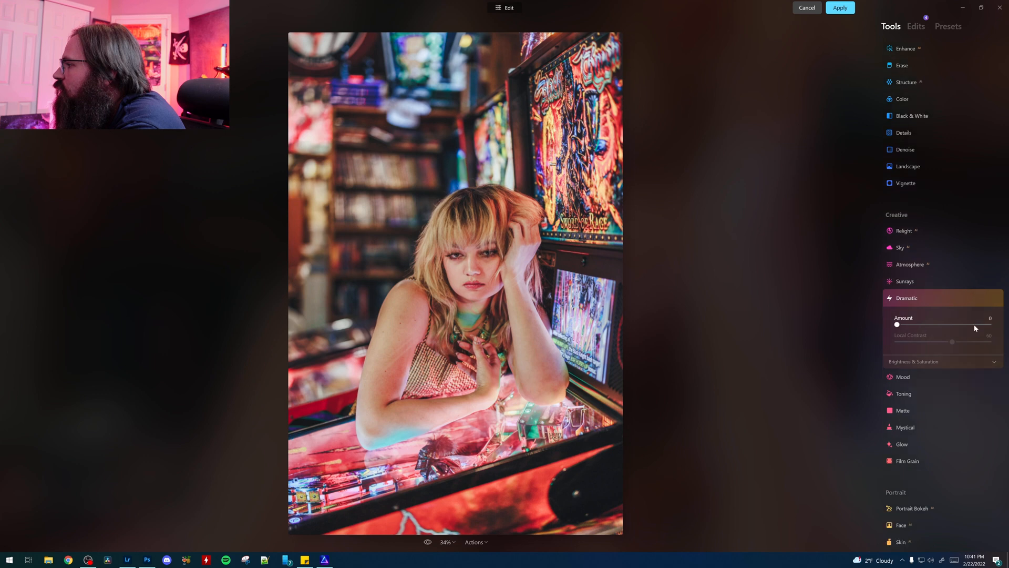
Step: Remove the Atmosphere, Structure and Dramatic adjustments from the list of edits, keeping only Enhance
{"action": "left_click", "coordinate": [916, 26]}
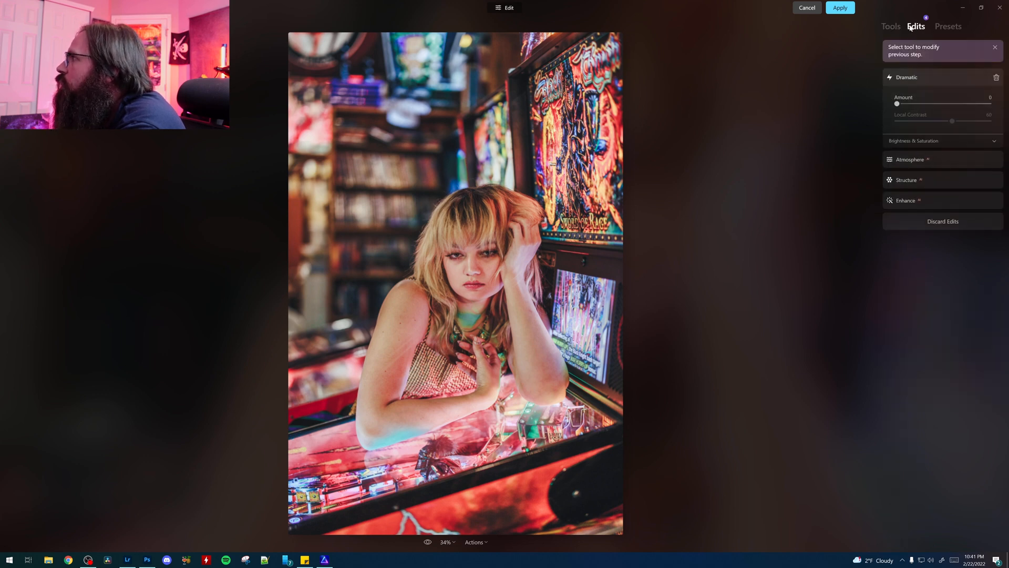
{"action": "left_click", "coordinate": [986, 159]}
{"action": "left_click", "coordinate": [996, 99]}
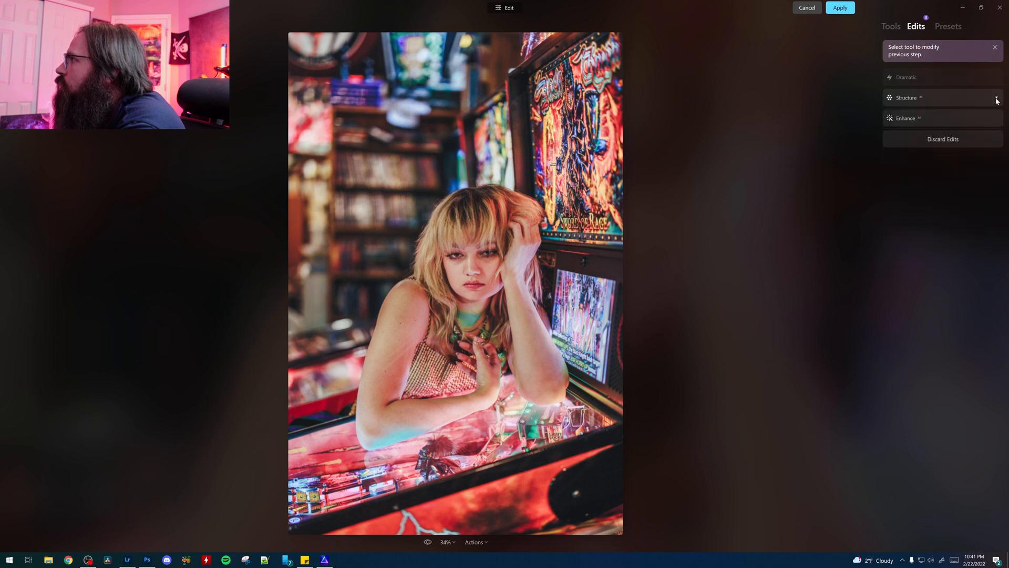
{"action": "left_click", "coordinate": [997, 99]}
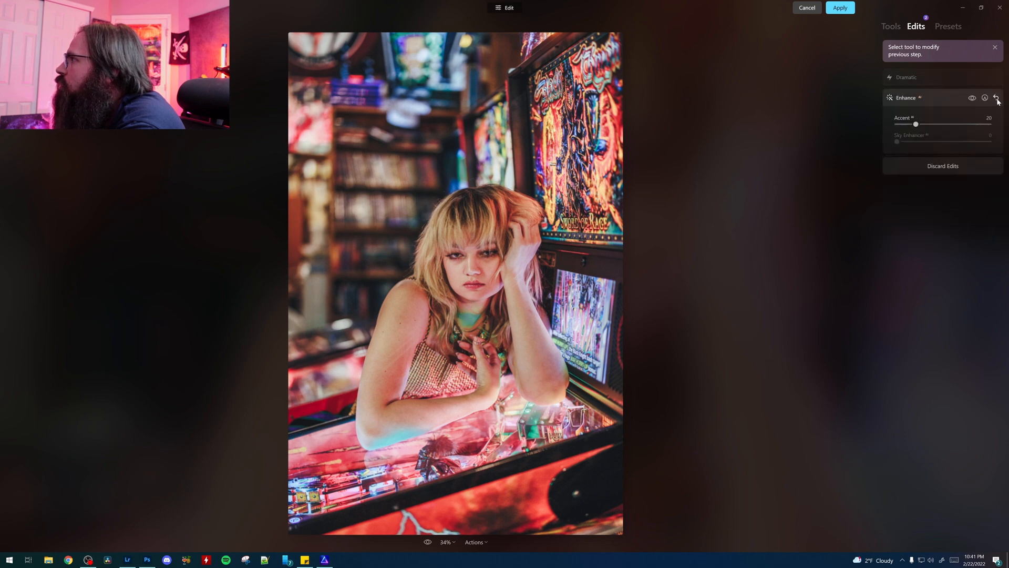
{"action": "left_click", "coordinate": [976, 76]}
{"action": "left_click", "coordinate": [996, 78]}
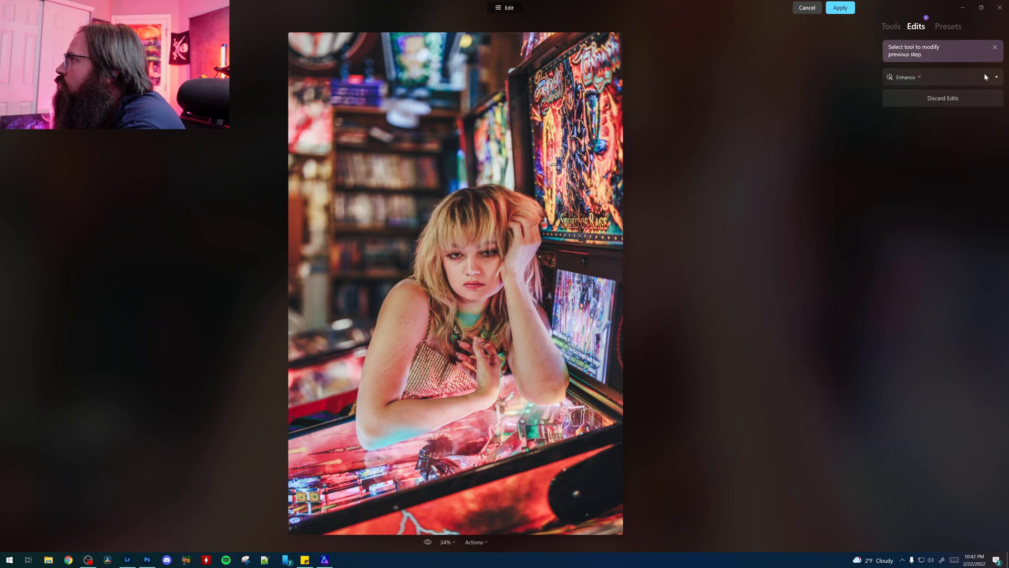
Step: Apply the Mystical effect with Amount 10 and Smoothness 67
{"action": "left_click", "coordinate": [890, 26]}
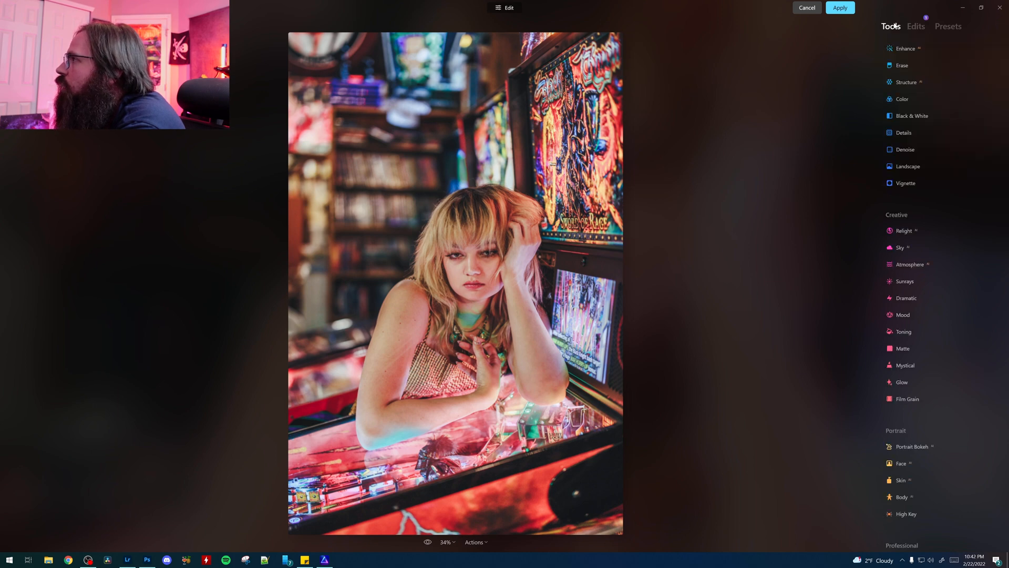
{"action": "left_click", "coordinate": [908, 371]}
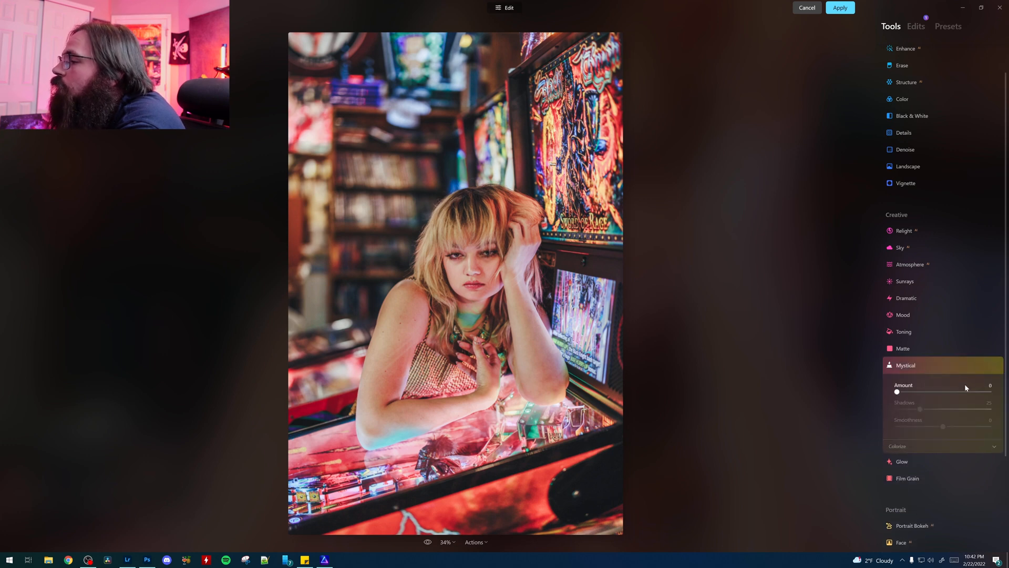
{"action": "left_click", "coordinate": [487, 261]}
{"action": "left_click", "coordinate": [488, 261]}
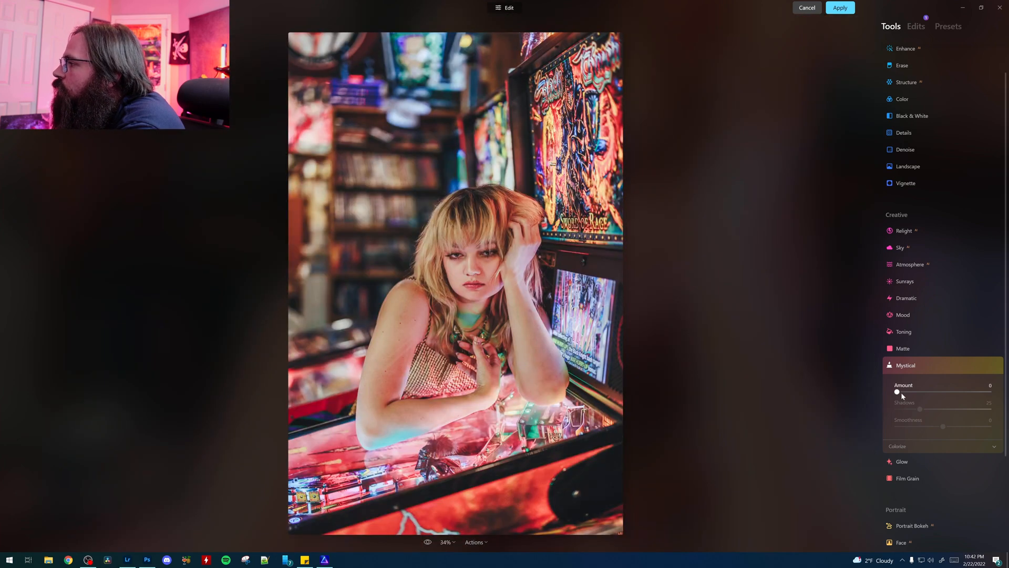
{"action": "left_click_drag", "start_coordinate": [901, 393], "coordinate": [912, 399]}
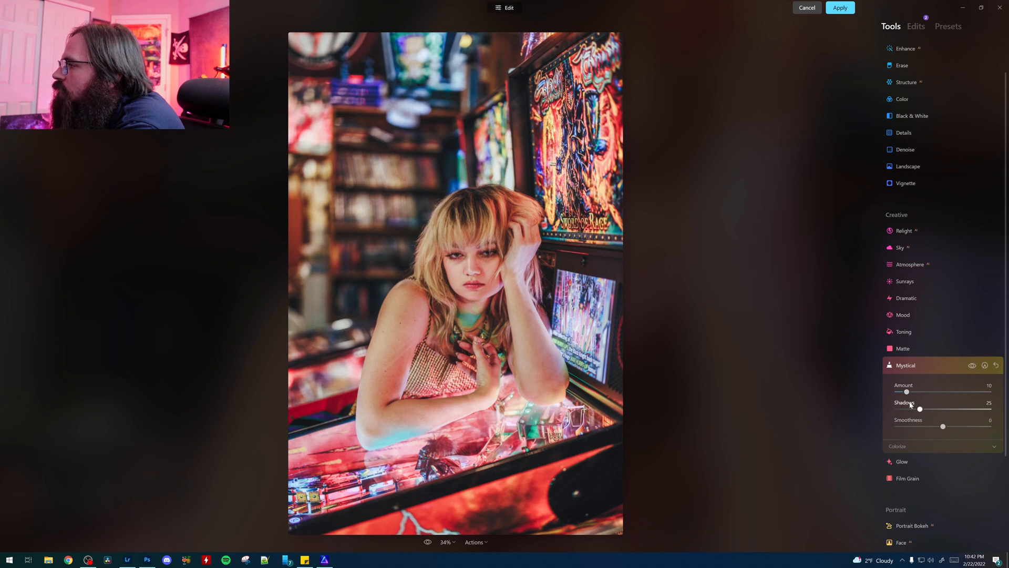
{"action": "left_click_drag", "start_coordinate": [970, 429], "coordinate": [974, 429]}
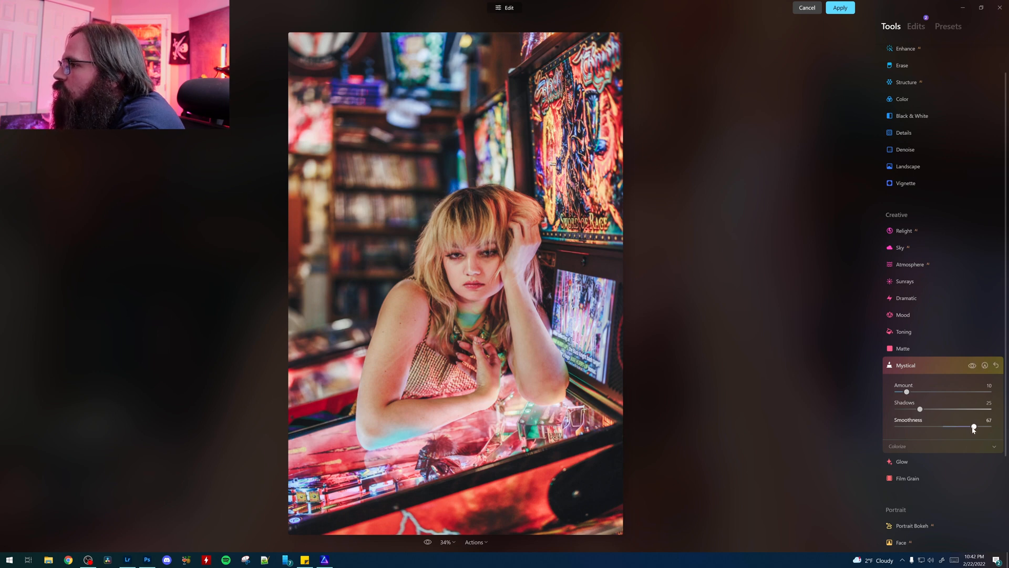
Step: Compare the portrait with and without the Mystical effect
{"action": "left_click", "coordinate": [972, 367]}
{"action": "left_click", "coordinate": [972, 367]}
{"action": "left_click", "coordinate": [972, 367]}
{"action": "left_click", "coordinate": [972, 366]}
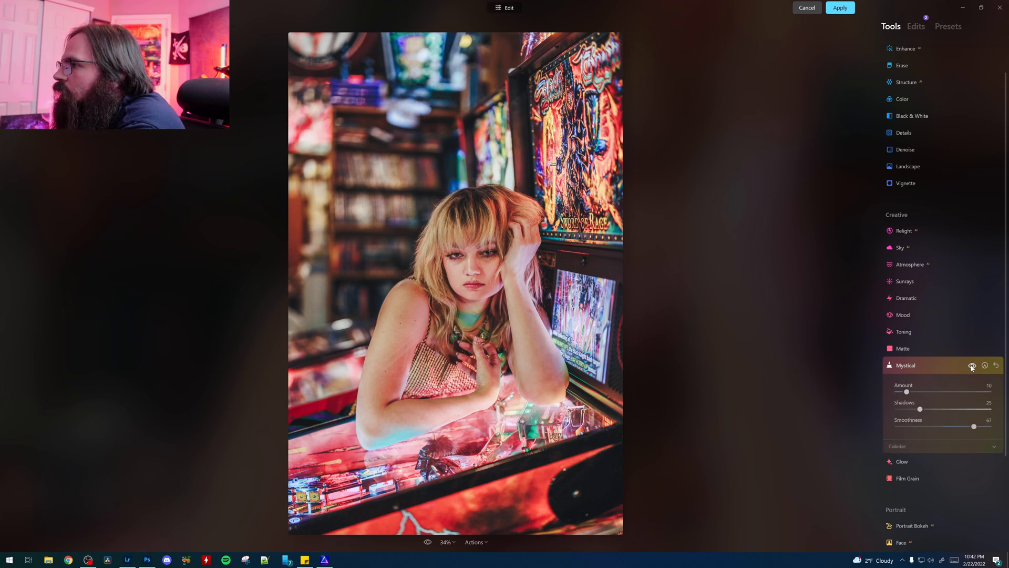
{"action": "left_click", "coordinate": [972, 367]}
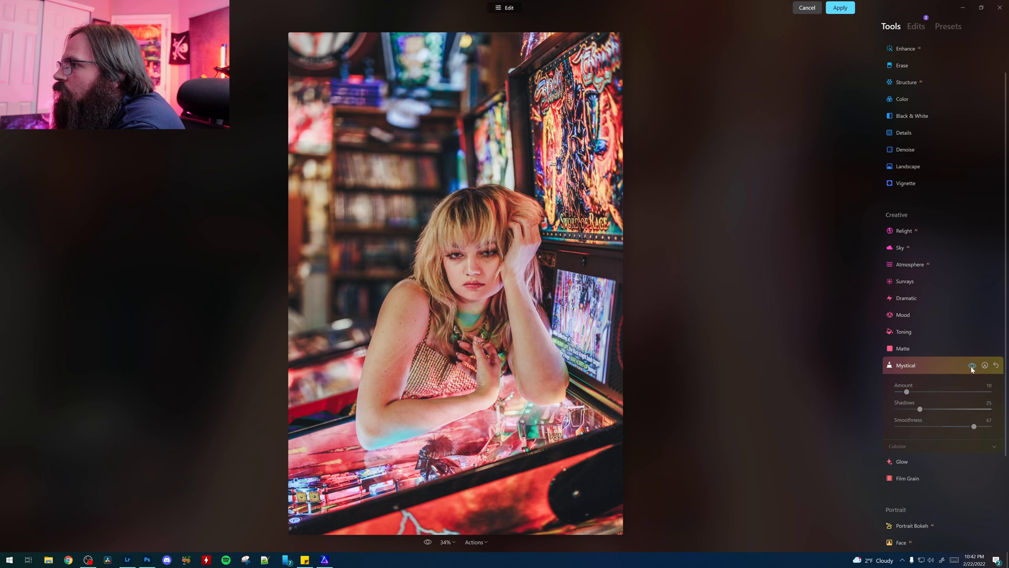
{"action": "left_click", "coordinate": [972, 367]}
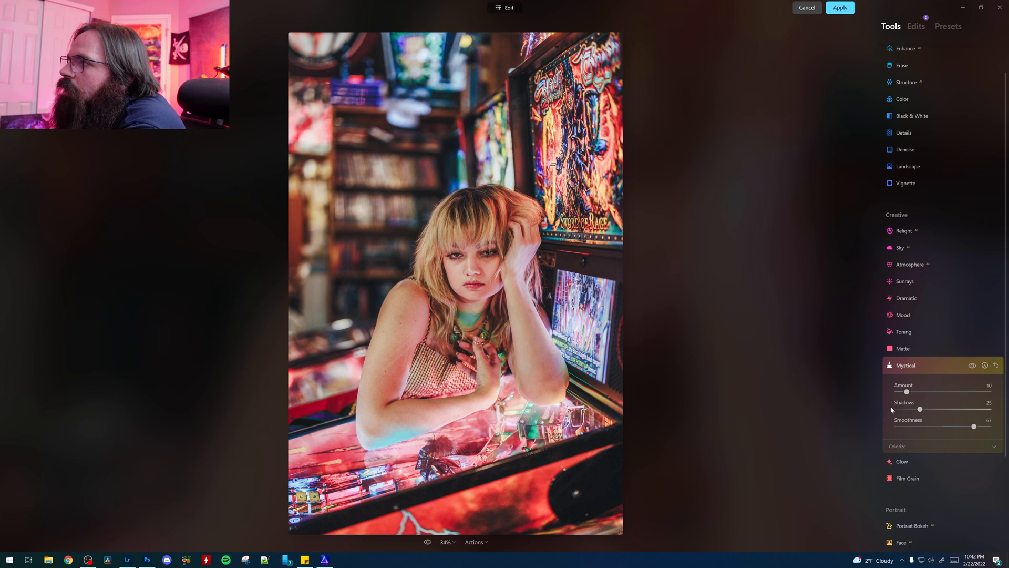
Step: Open the Glow effect, set its type to Glow, and toggle the effect's visibility to compare the portrait
{"action": "left_click", "coordinate": [907, 462]}
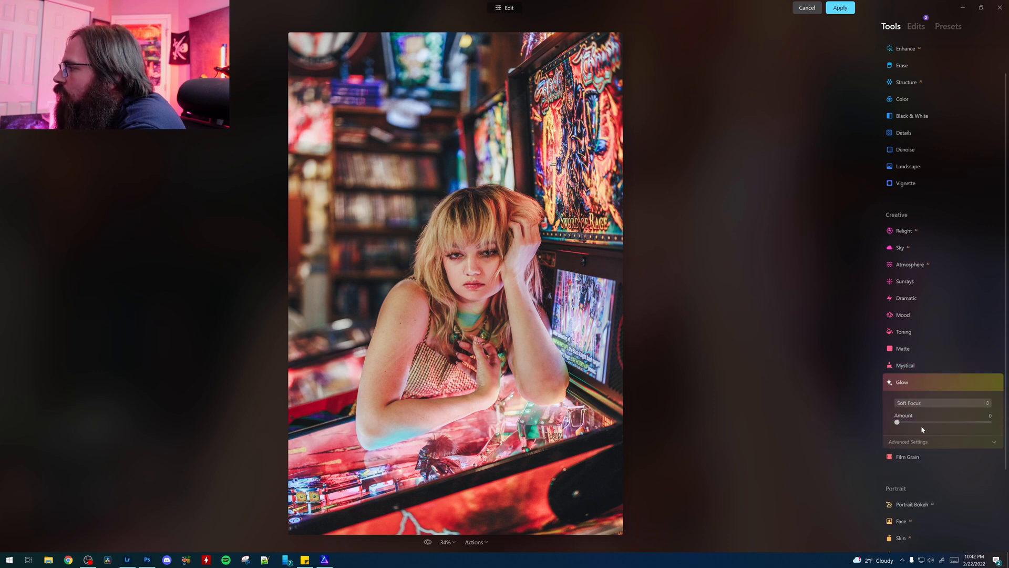
{"action": "left_click", "coordinate": [919, 403]}
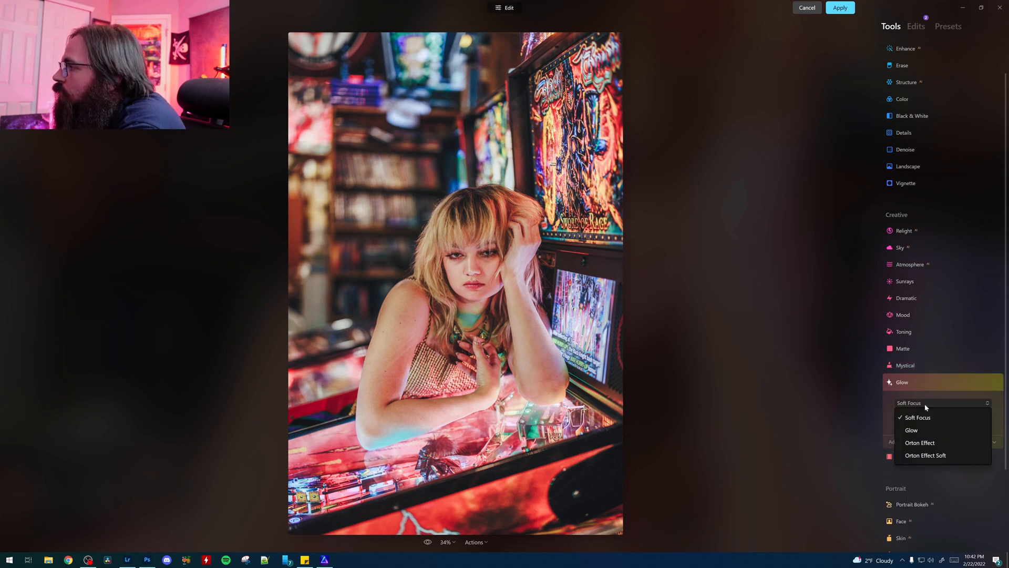
{"action": "left_click", "coordinate": [914, 431]}
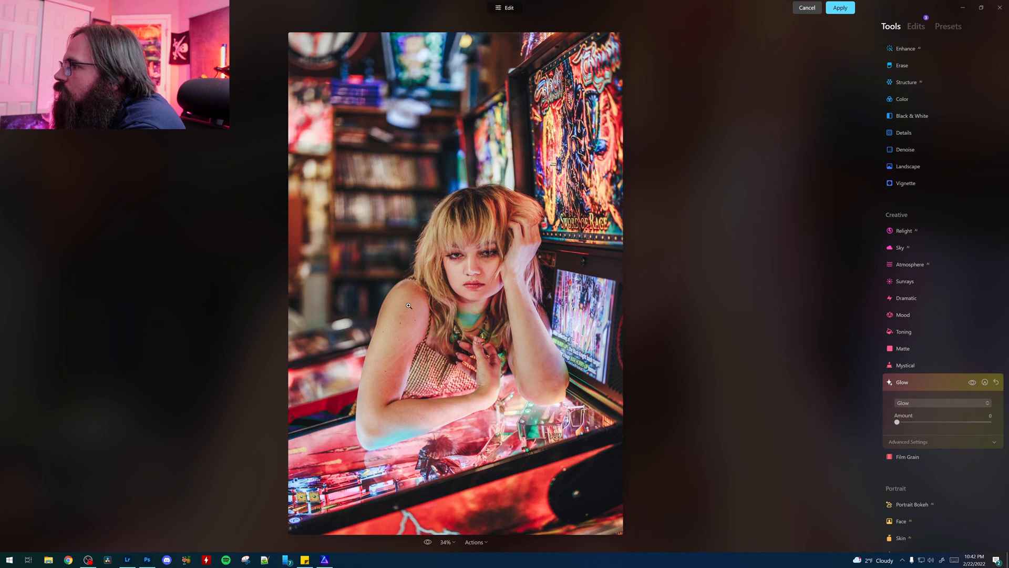
{"action": "left_click", "coordinate": [971, 386]}
{"action": "left_click", "coordinate": [971, 386]}
{"action": "left_click", "coordinate": [971, 386]}
{"action": "left_click", "coordinate": [971, 386]}
{"action": "left_click", "coordinate": [972, 385]}
{"action": "left_click", "coordinate": [972, 385]}
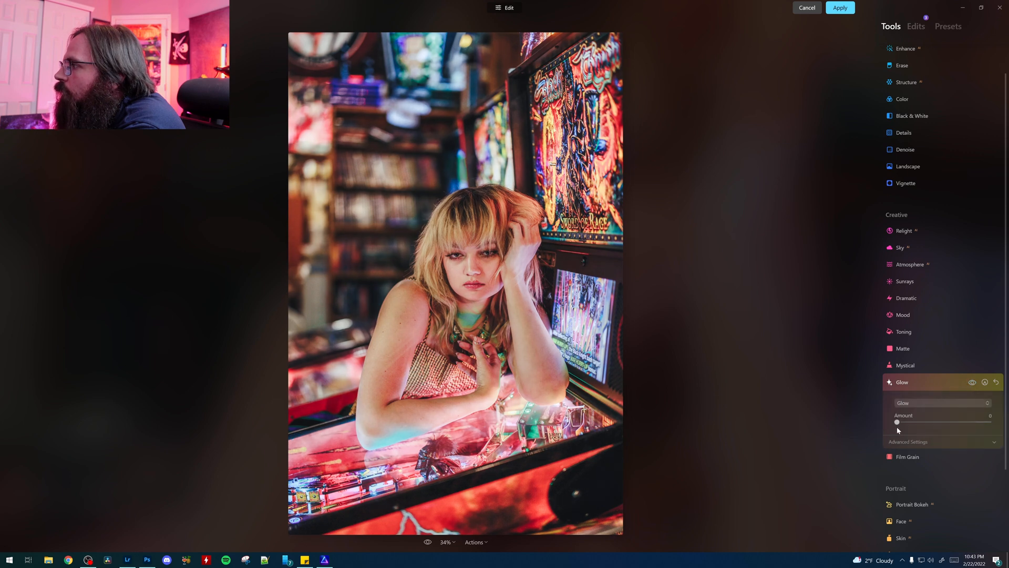
Step: Try out the Glow effect's Amount, leave it at 0, and compare the portrait with the effect hidden
{"action": "left_click_drag", "start_coordinate": [898, 422], "coordinate": [929, 426]}
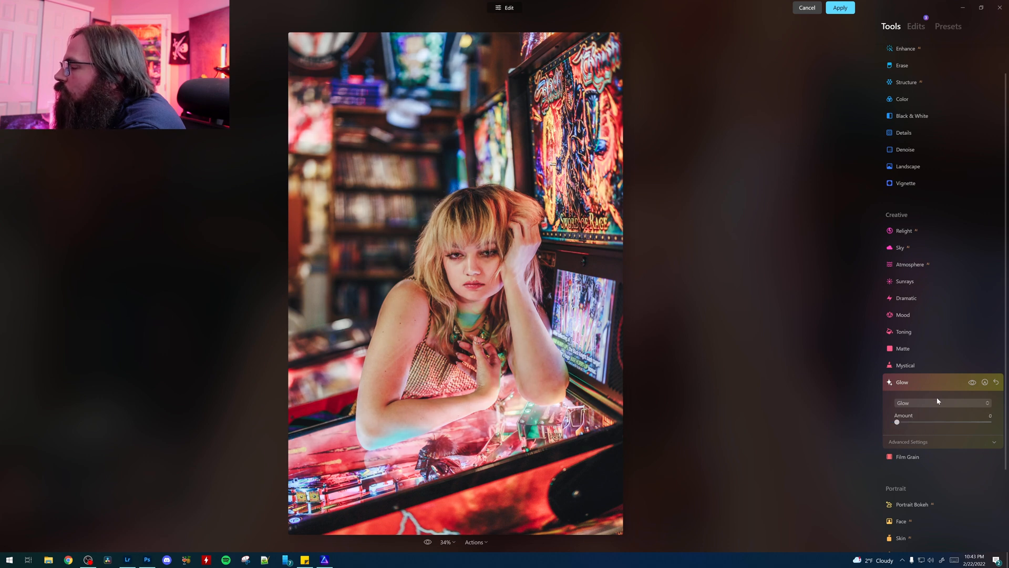
{"action": "left_click", "coordinate": [916, 402]}
{"action": "left_click", "coordinate": [914, 427]}
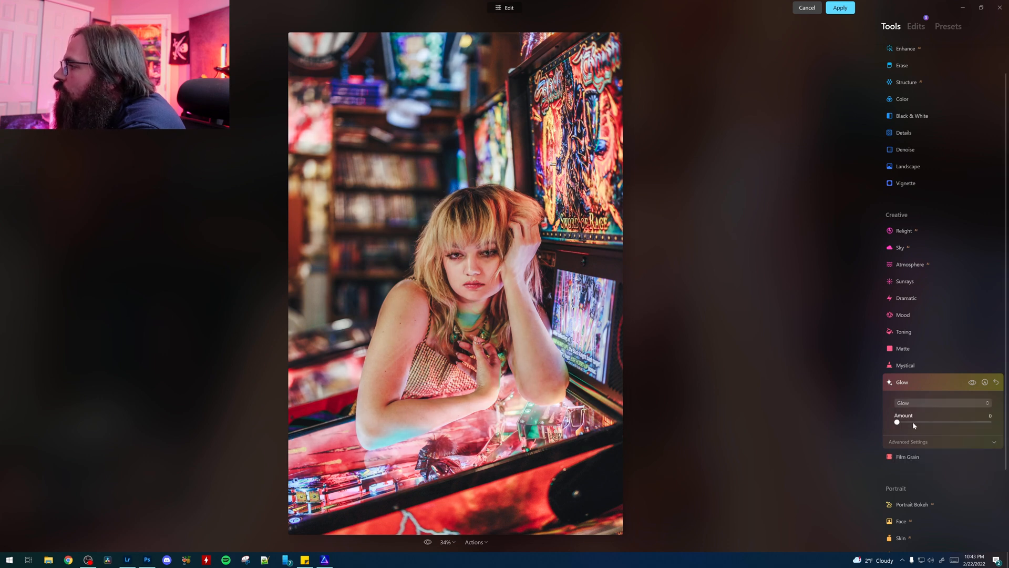
{"action": "left_click", "coordinate": [973, 384]}
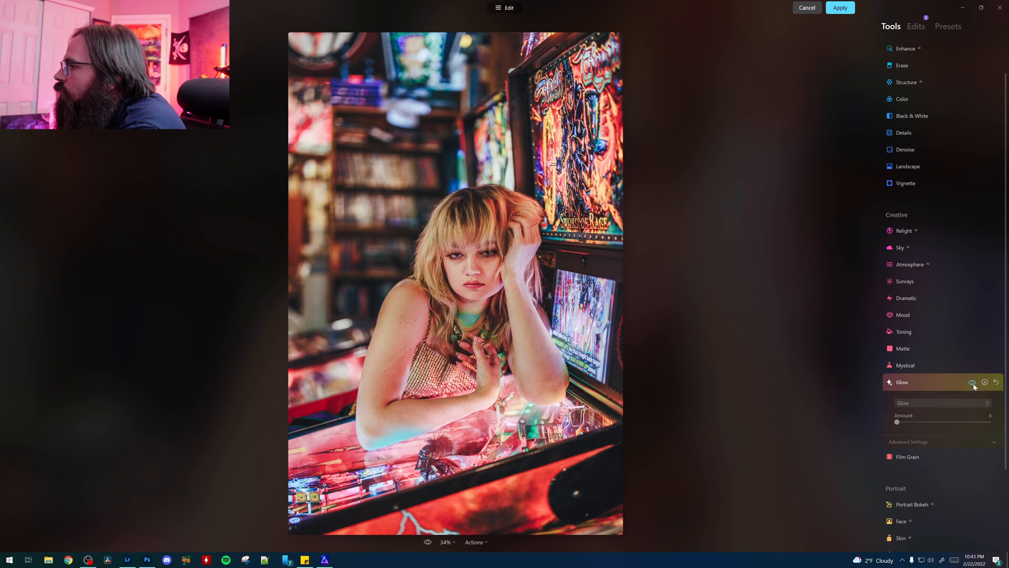
{"action": "left_click", "coordinate": [973, 384]}
Step: Set Face Light to 10 for the portrait's face and leave Slim Face at 0
{"action": "scroll", "coordinate": [938, 424], "scroll_direction": "down", "scroll_amount": 3}
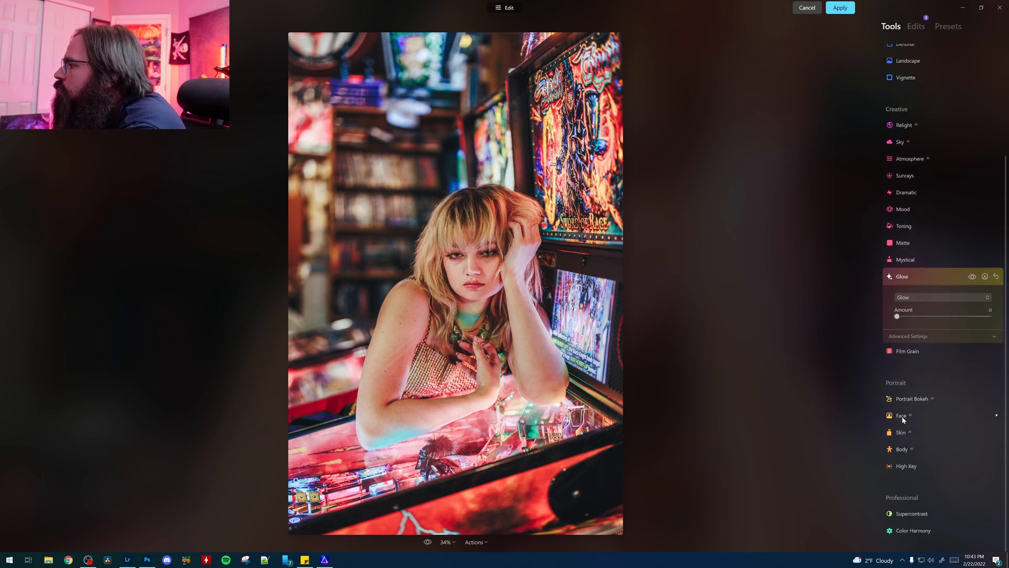
{"action": "left_click", "coordinate": [902, 417]}
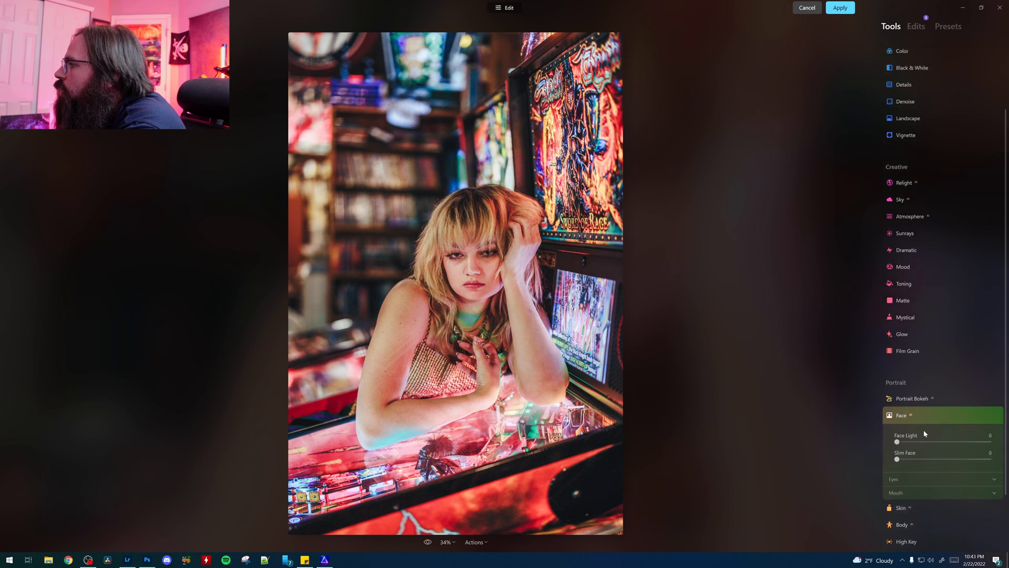
{"action": "left_click_drag", "start_coordinate": [897, 394], "coordinate": [914, 397]}
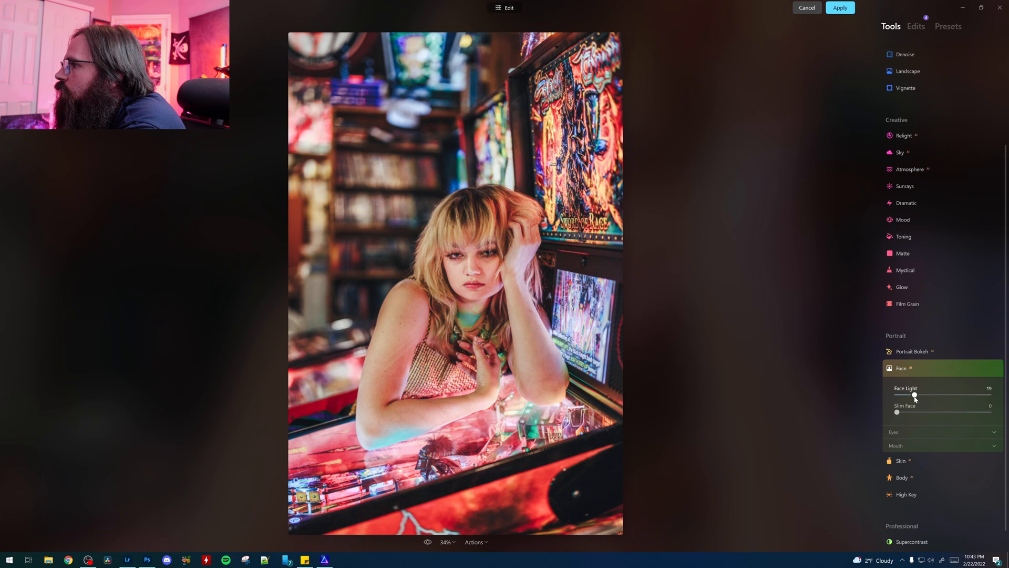
{"action": "left_click_drag", "start_coordinate": [940, 395], "coordinate": [913, 405]}
{"action": "left_click_drag", "start_coordinate": [910, 404], "coordinate": [905, 404]}
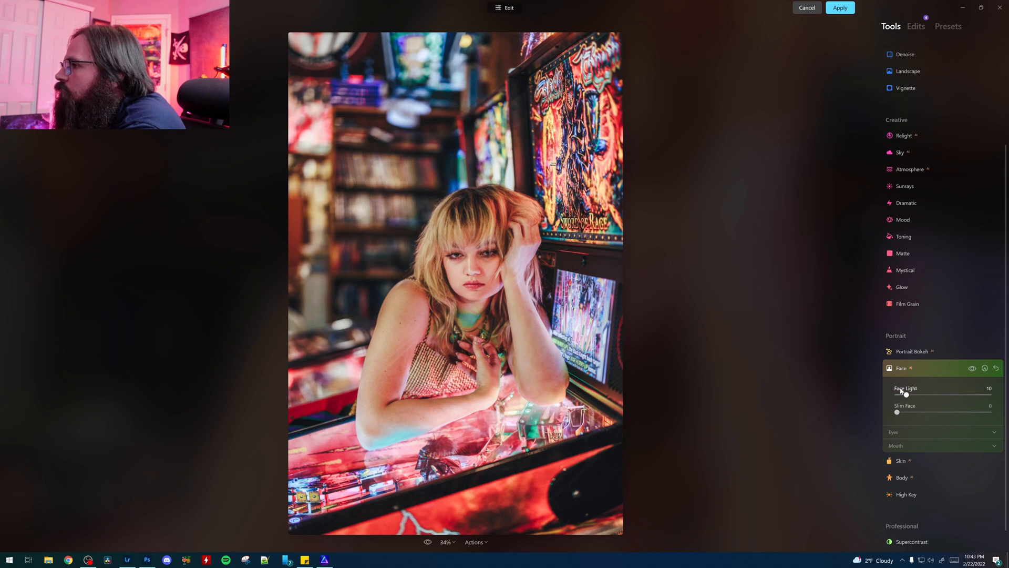
{"action": "left_click_drag", "start_coordinate": [896, 412], "coordinate": [856, 415]}
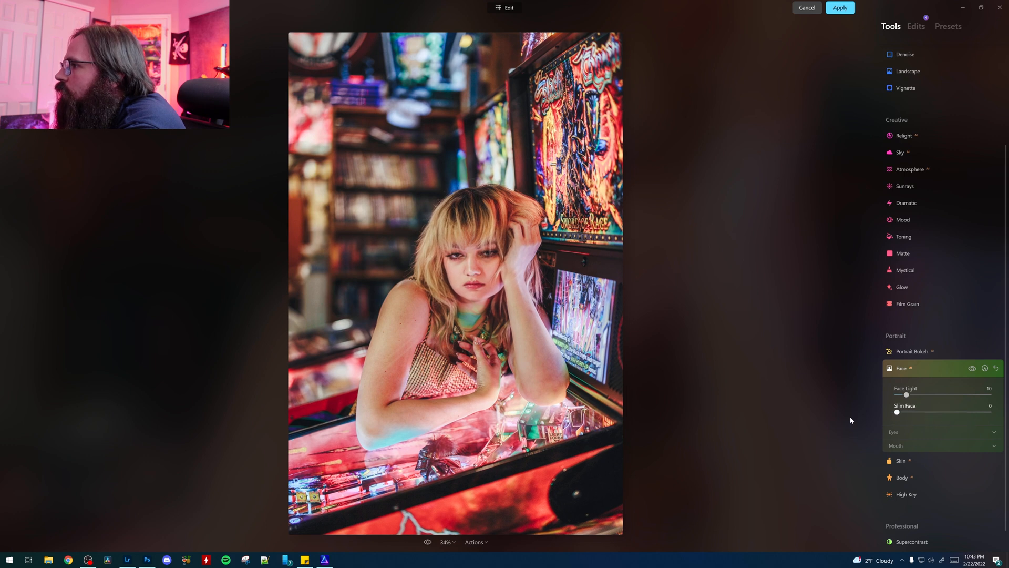
Step: Set the eyes' Iris Visibility to 95 and Eye Enhancer to 18 in the Face tool
{"action": "left_click", "coordinate": [906, 432]}
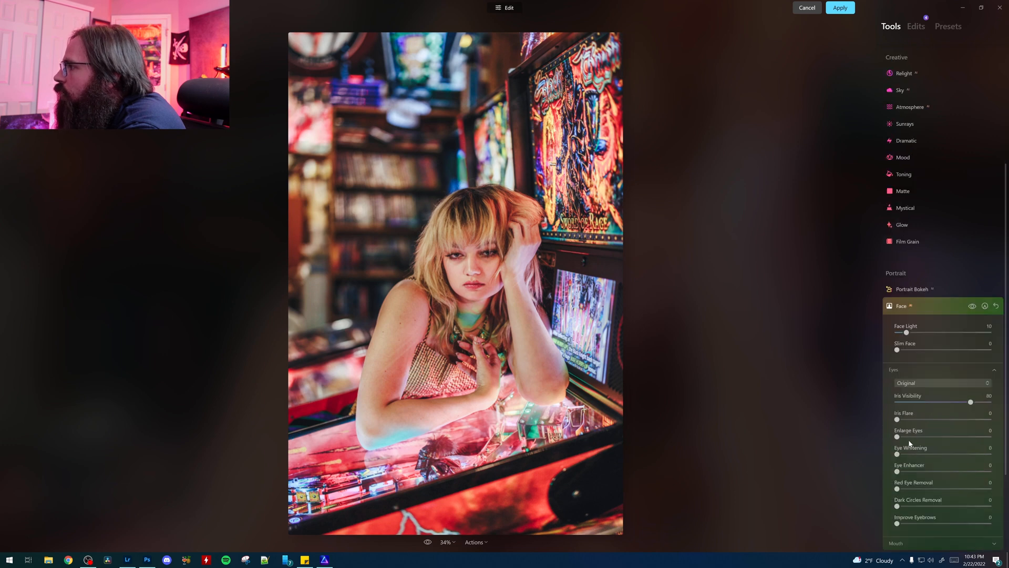
{"action": "left_click_drag", "start_coordinate": [971, 403], "coordinate": [990, 402]}
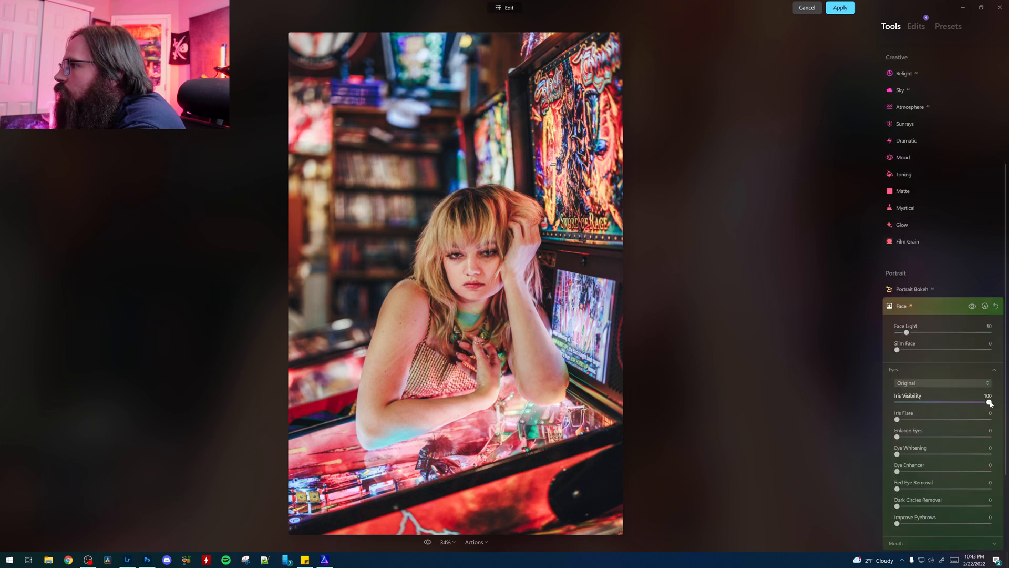
{"action": "left_click_drag", "start_coordinate": [989, 402], "coordinate": [985, 402]}
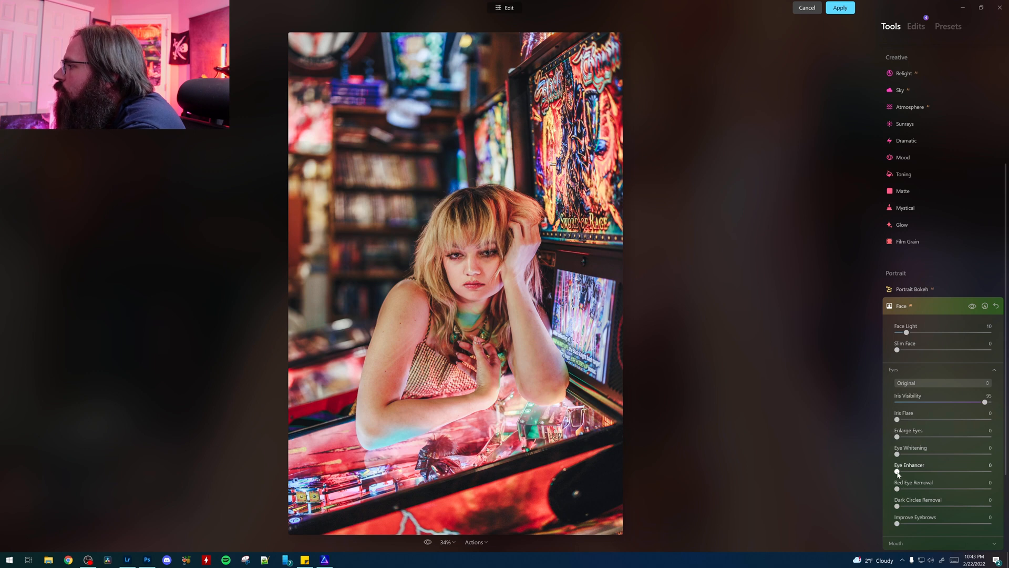
{"action": "left_click_drag", "start_coordinate": [897, 472], "coordinate": [916, 474]}
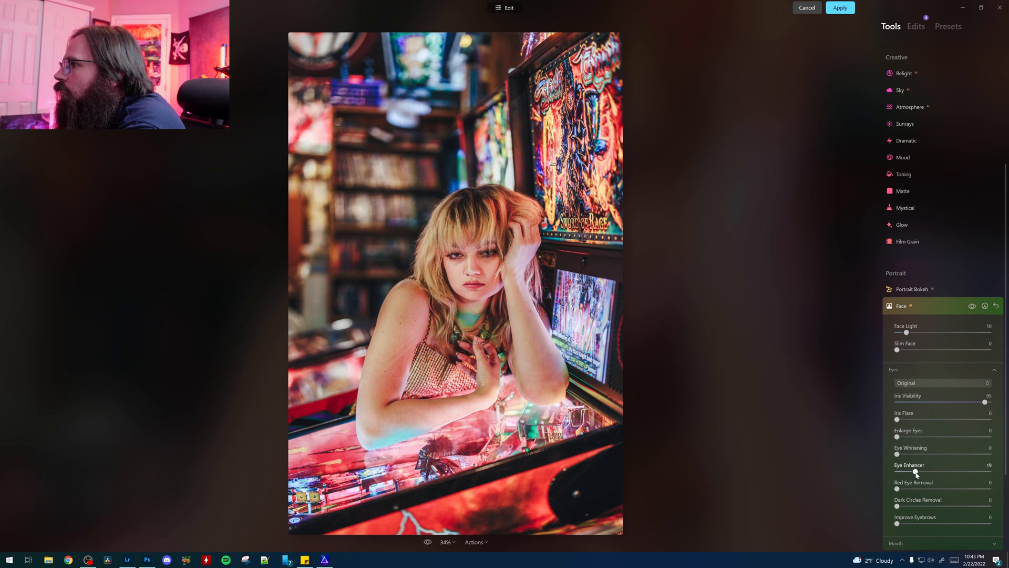
{"action": "left_click_drag", "start_coordinate": [915, 471], "coordinate": [913, 472]}
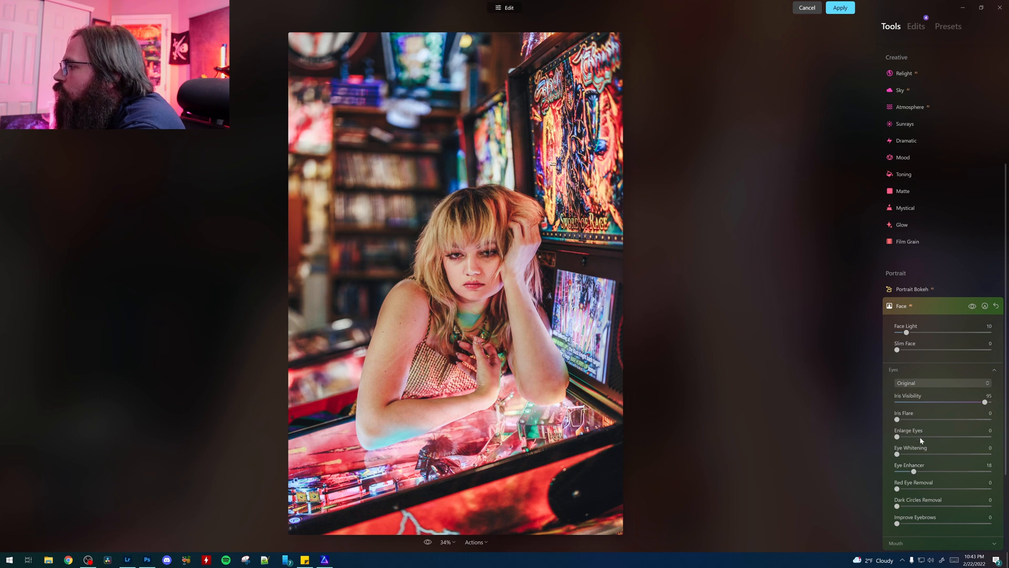
Step: Try out Dark Circles Removal on the eyes at different strengths and reset it to 0
{"action": "mouse_move", "coordinate": [897, 507]}
{"action": "left_mouse_down"}
{"action": "mouse_move", "coordinate": [972, 506]}
{"action": "mouse_move", "coordinate": [906, 508]}
{"action": "left_mouse_up"}
{"action": "mouse_move", "coordinate": [987, 511]}
{"action": "left_mouse_down"}
{"action": "mouse_move", "coordinate": [941, 505]}
{"action": "mouse_move", "coordinate": [992, 509]}
{"action": "left_mouse_up"}
{"action": "left_click_drag", "start_coordinate": [940, 506], "coordinate": [948, 506]}
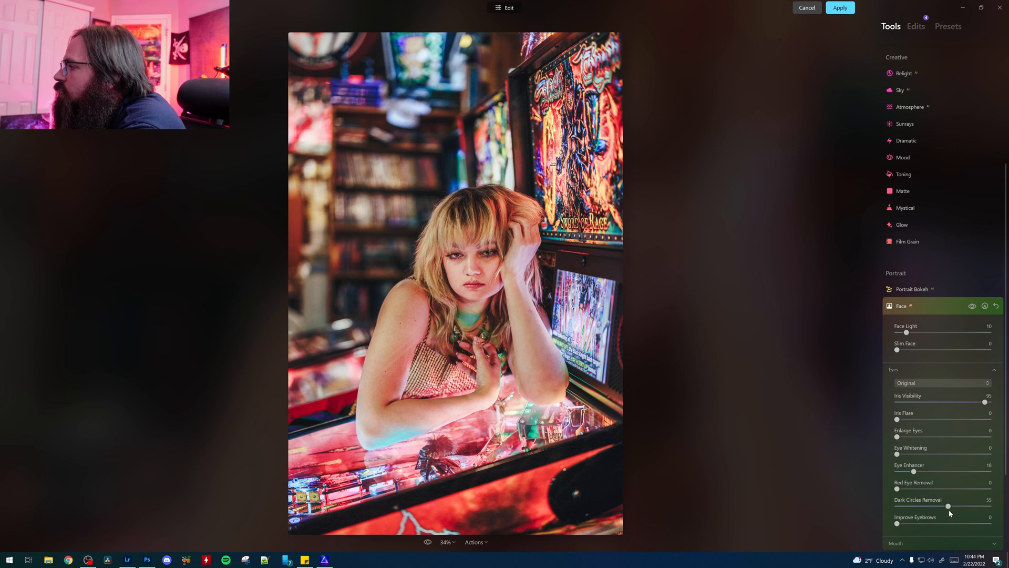
{"action": "mouse_move", "coordinate": [948, 505]}
{"action": "left_mouse_down"}
{"action": "mouse_move", "coordinate": [856, 505]}
{"action": "mouse_move", "coordinate": [982, 505]}
{"action": "mouse_move", "coordinate": [962, 504]}
{"action": "left_mouse_up"}
{"action": "double_click", "coordinate": [946, 501]}
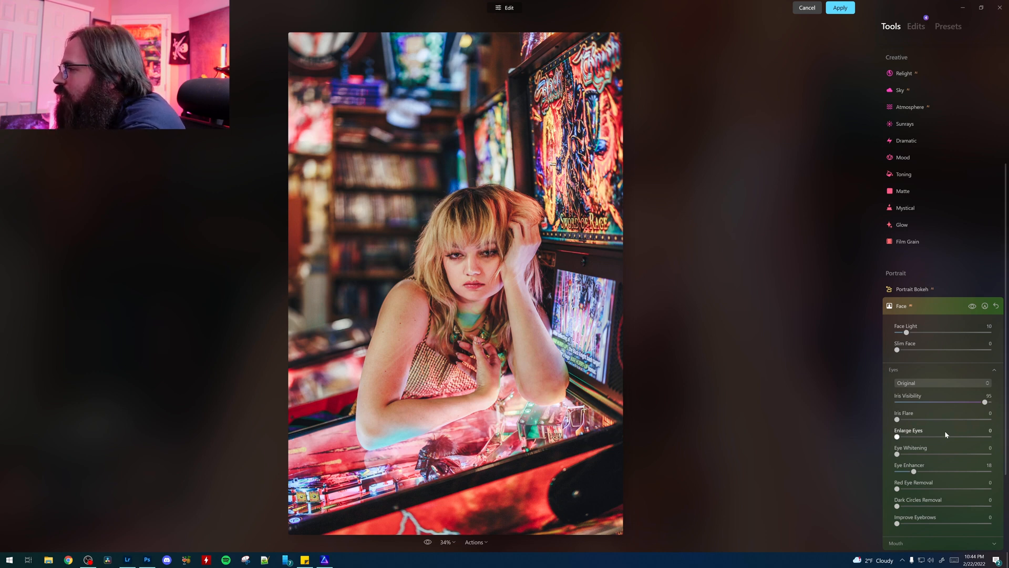
Step: Set the mouth's Lips Saturation to 15 and Lips Redness to 18 in the Face tool
{"action": "scroll", "coordinate": [942, 431], "scroll_direction": "down", "scroll_amount": 3}
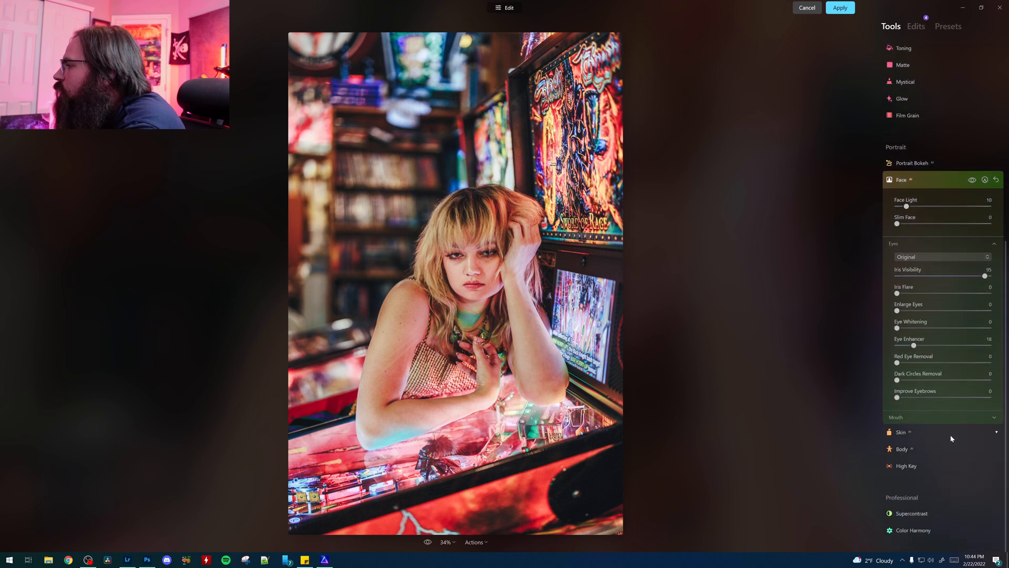
{"action": "left_click", "coordinate": [904, 417]}
{"action": "left_click_drag", "start_coordinate": [897, 437], "coordinate": [926, 454]}
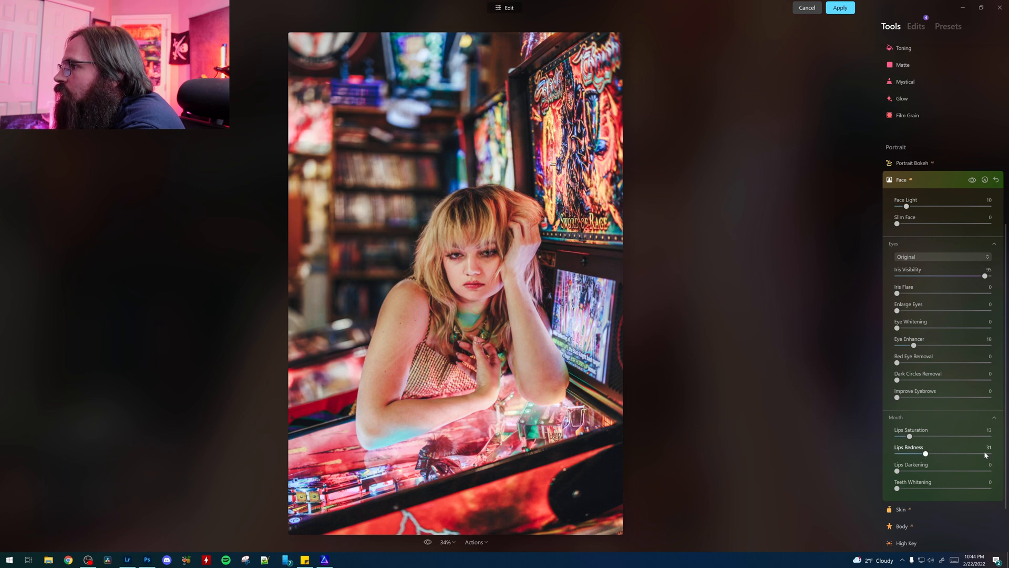
{"action": "mouse_move", "coordinate": [909, 437]}
{"action": "left_mouse_down"}
{"action": "mouse_move", "coordinate": [934, 437]}
{"action": "mouse_move", "coordinate": [900, 437]}
{"action": "mouse_move", "coordinate": [912, 437]}
{"action": "mouse_move", "coordinate": [914, 453]}
{"action": "left_mouse_up"}
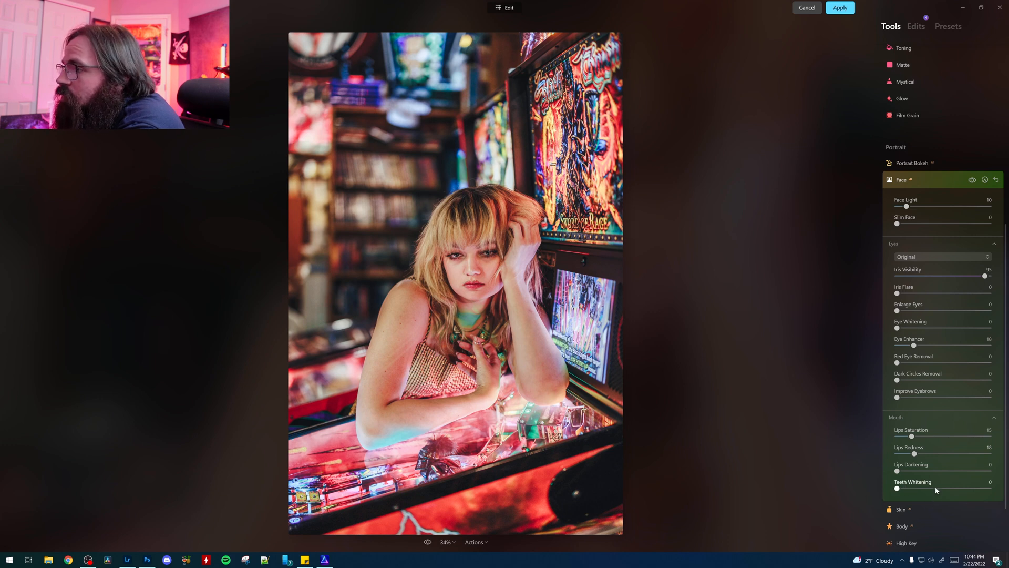
Step: Smooth the subject's skin with the Skin tool at Amount 25, checking the face at 100% zoom
{"action": "scroll", "coordinate": [929, 467], "scroll_direction": "down", "scroll_amount": 3}
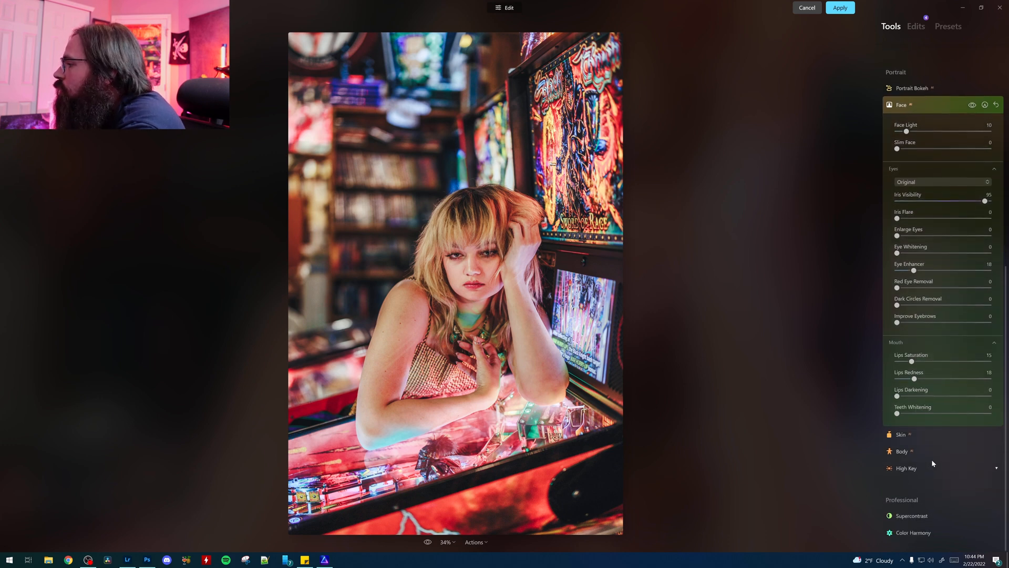
{"action": "left_click", "coordinate": [900, 433]}
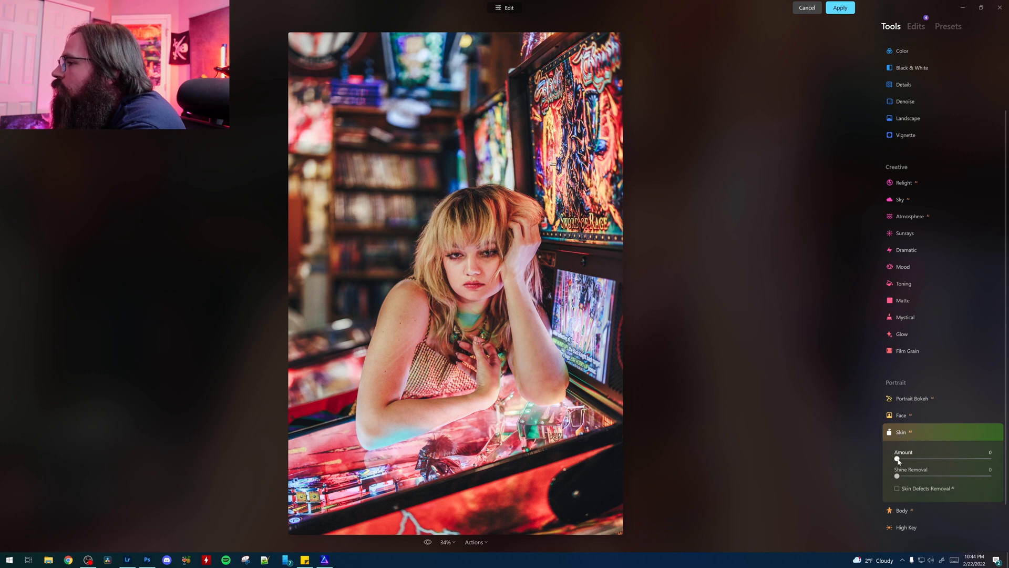
{"action": "left_click", "coordinate": [459, 269]}
{"action": "left_click_drag", "start_coordinate": [505, 256], "coordinate": [589, 254]}
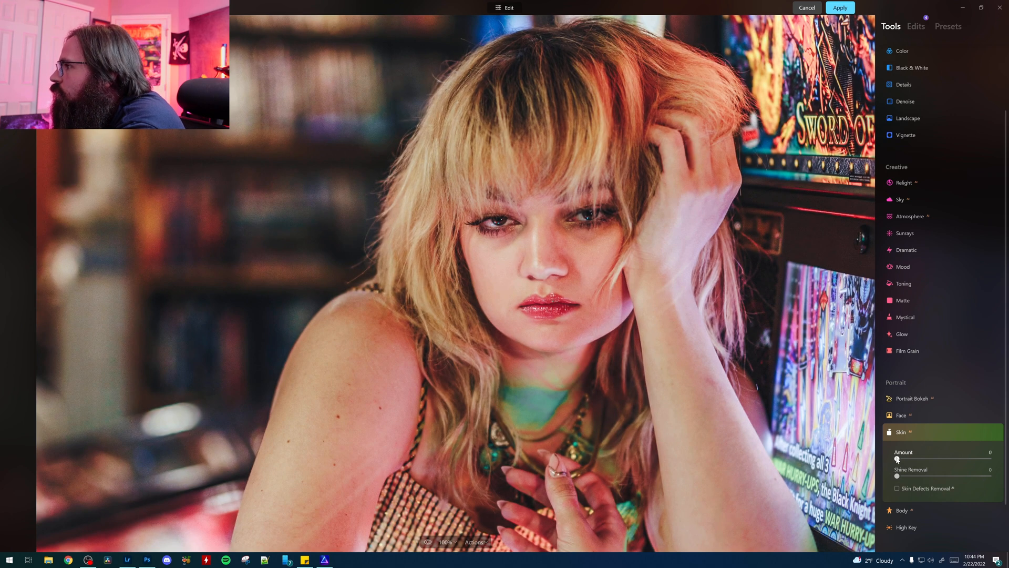
{"action": "left_click_drag", "start_coordinate": [897, 459], "coordinate": [920, 462]}
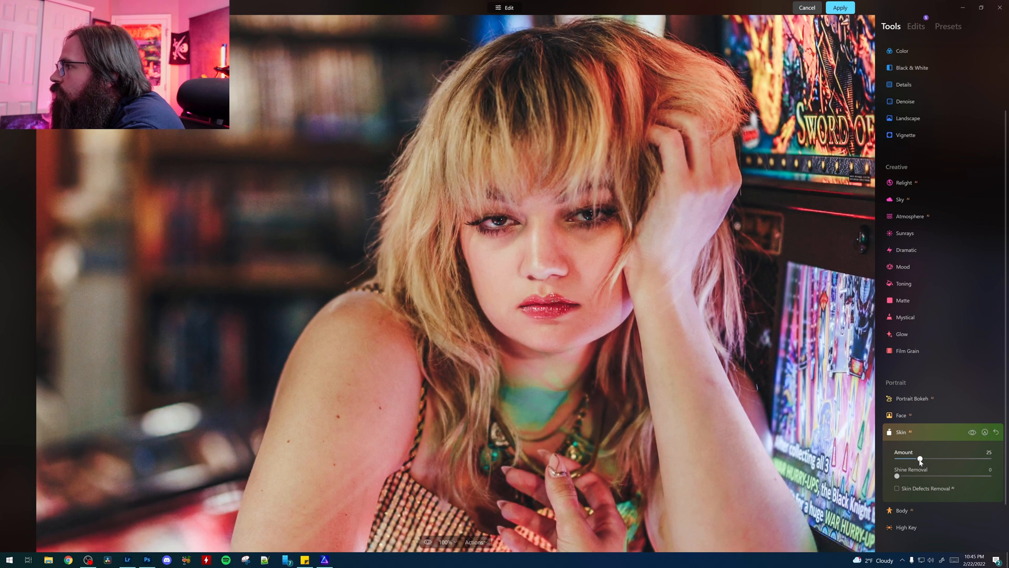
Step: Compare the face with and without the Skin adjustment
{"action": "left_click", "coordinate": [973, 433]}
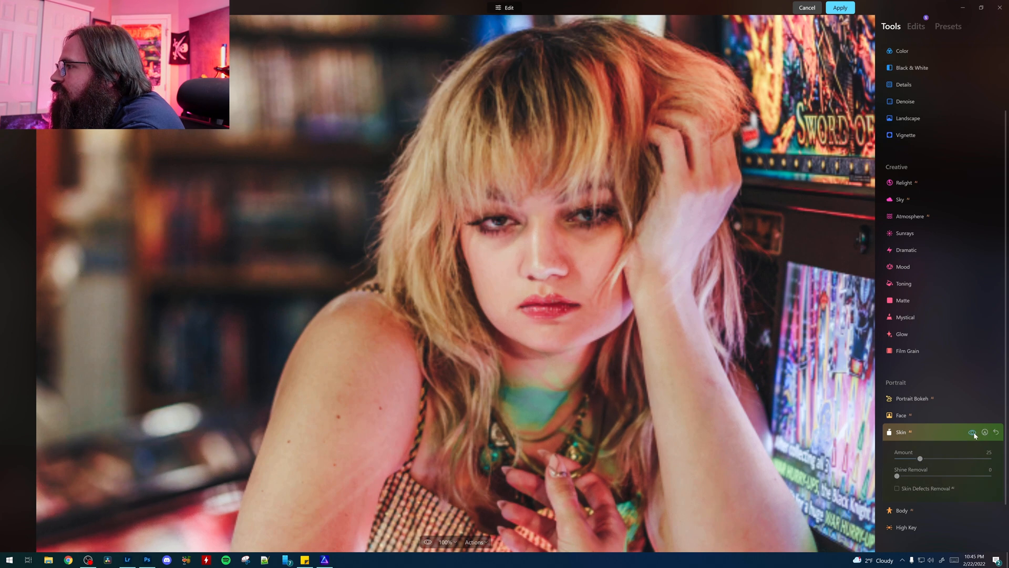
{"action": "left_click", "coordinate": [973, 433]}
{"action": "left_click", "coordinate": [973, 433]}
{"action": "left_click", "coordinate": [973, 432]}
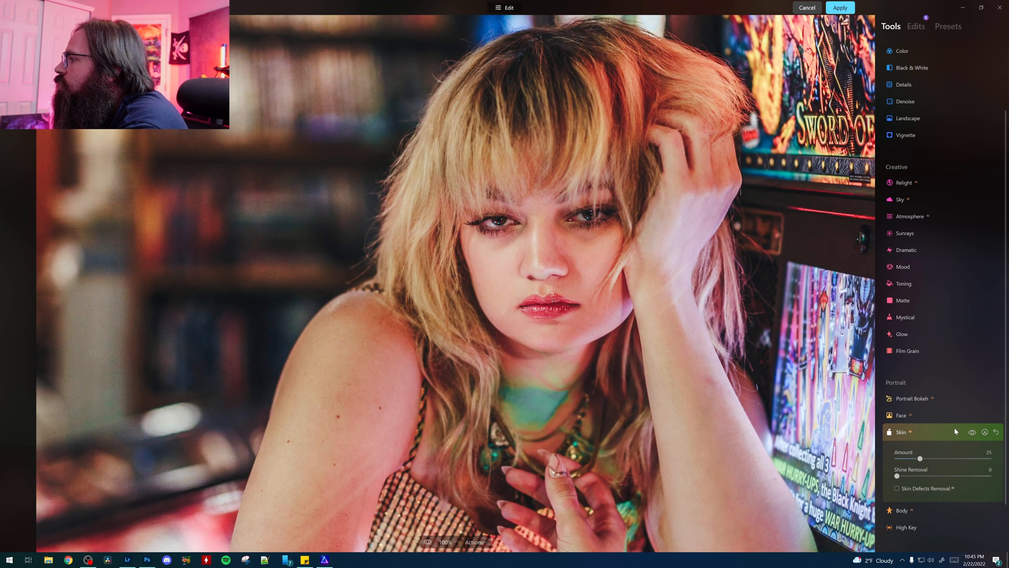
{"action": "left_click", "coordinate": [972, 432]}
{"action": "left_click", "coordinate": [972, 433]}
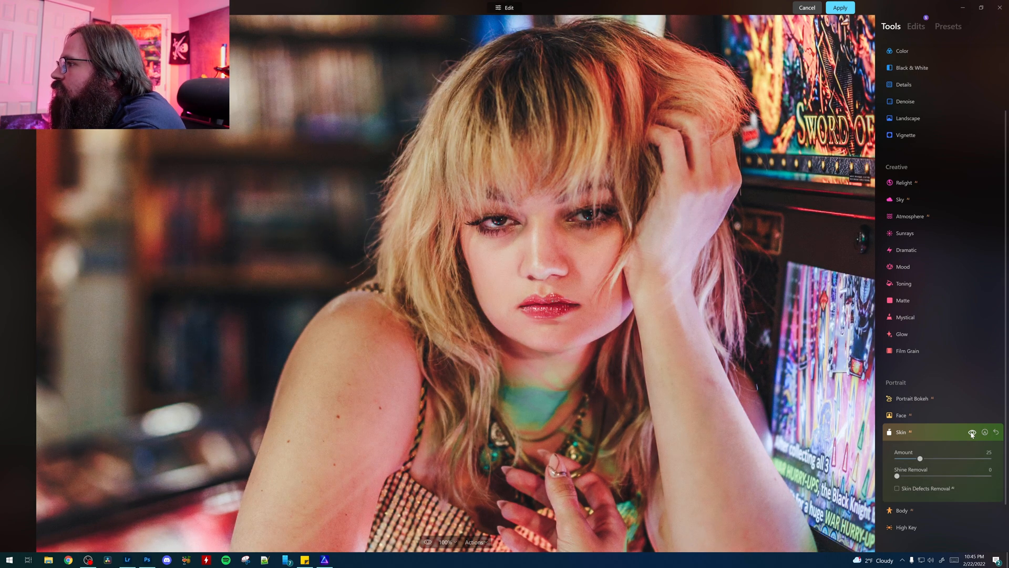
Step: Try a Skin Amount of 85 and return it to 25
{"action": "left_click_drag", "start_coordinate": [920, 459], "coordinate": [977, 458]}
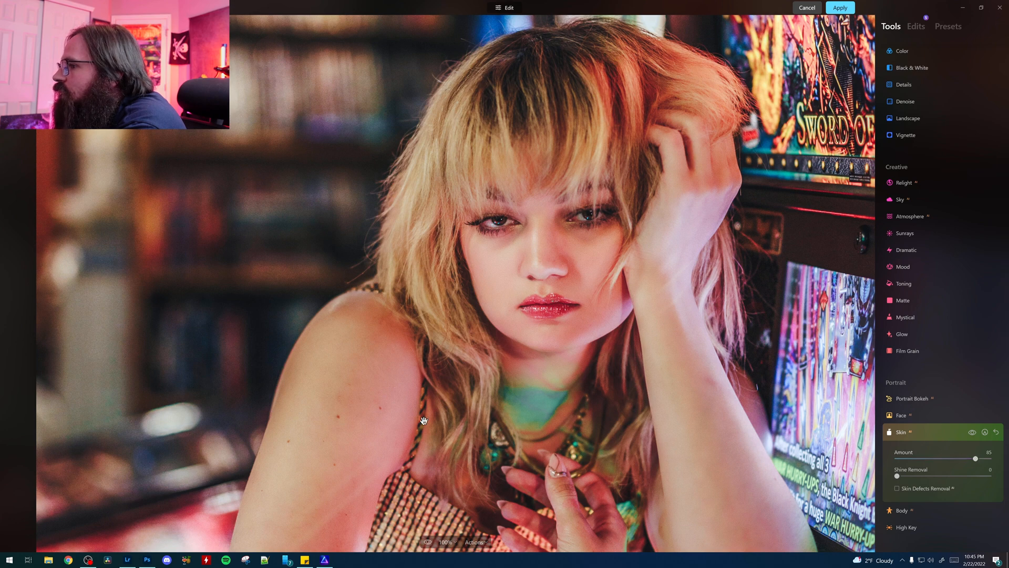
{"action": "left_click_drag", "start_coordinate": [973, 458], "coordinate": [920, 460]}
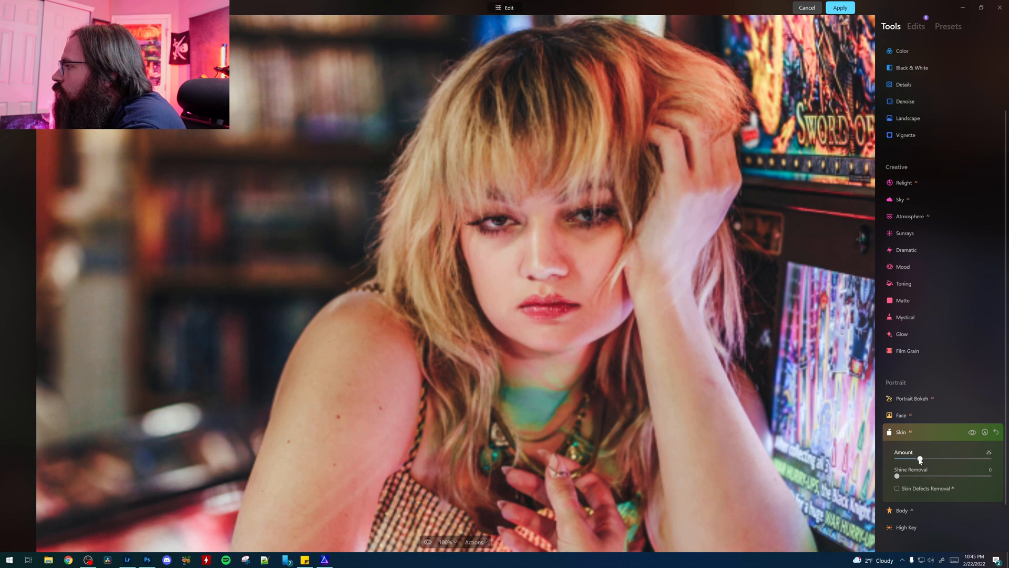
Step: Try out the Body tool's Shape adjustment on the full portrait and reset it to 0
{"action": "scroll", "coordinate": [937, 430], "scroll_direction": "down", "scroll_amount": 1}
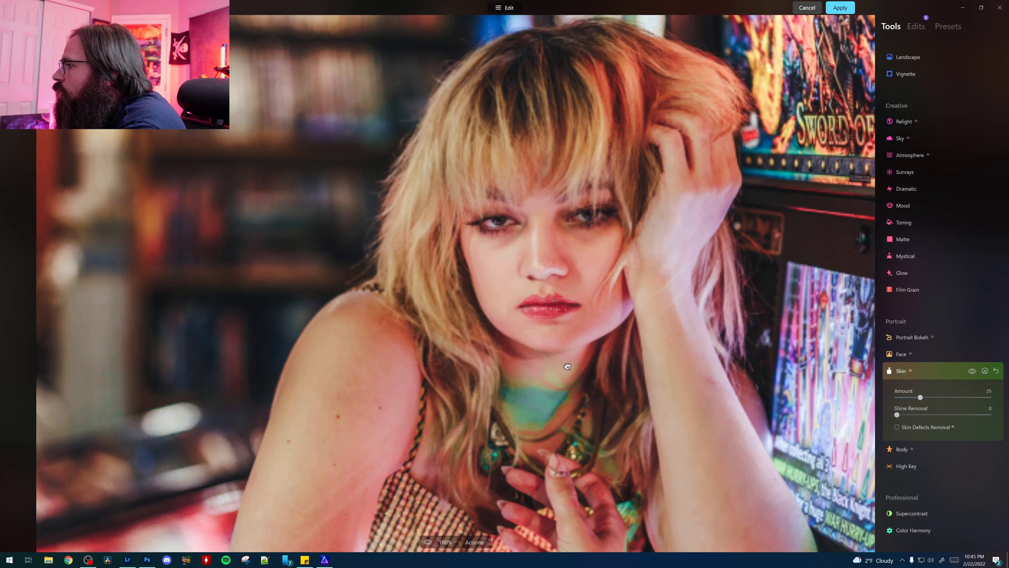
{"action": "left_click", "coordinate": [568, 366]}
{"action": "left_click", "coordinate": [913, 448]}
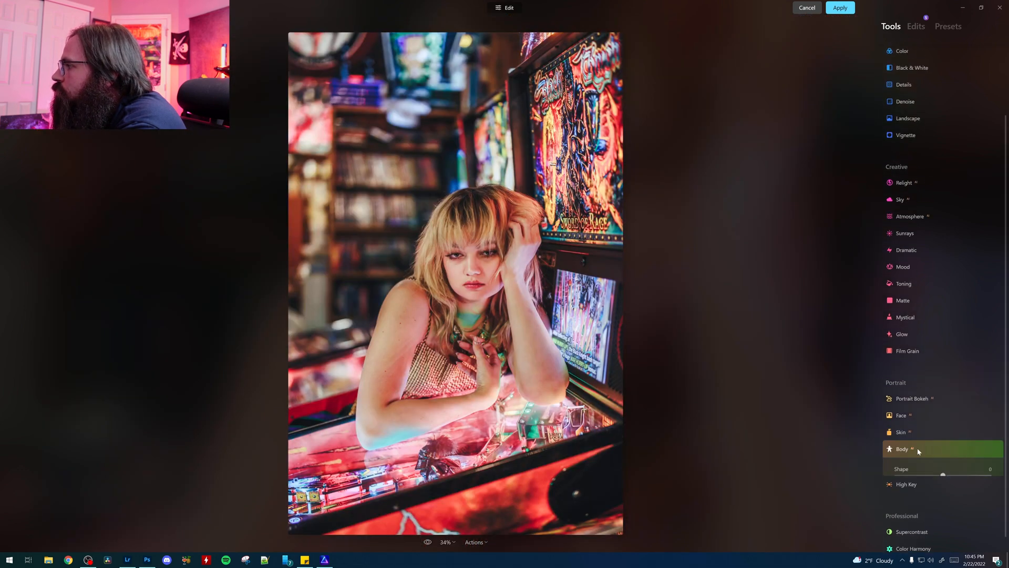
{"action": "mouse_move", "coordinate": [944, 477]}
{"action": "left_mouse_down"}
{"action": "mouse_move", "coordinate": [963, 477]}
{"action": "mouse_move", "coordinate": [914, 477]}
{"action": "mouse_move", "coordinate": [985, 483]}
{"action": "mouse_move", "coordinate": [883, 476]}
{"action": "mouse_move", "coordinate": [954, 476]}
{"action": "mouse_move", "coordinate": [946, 480]}
{"action": "left_mouse_up"}
{"action": "double_click", "coordinate": [945, 478]}
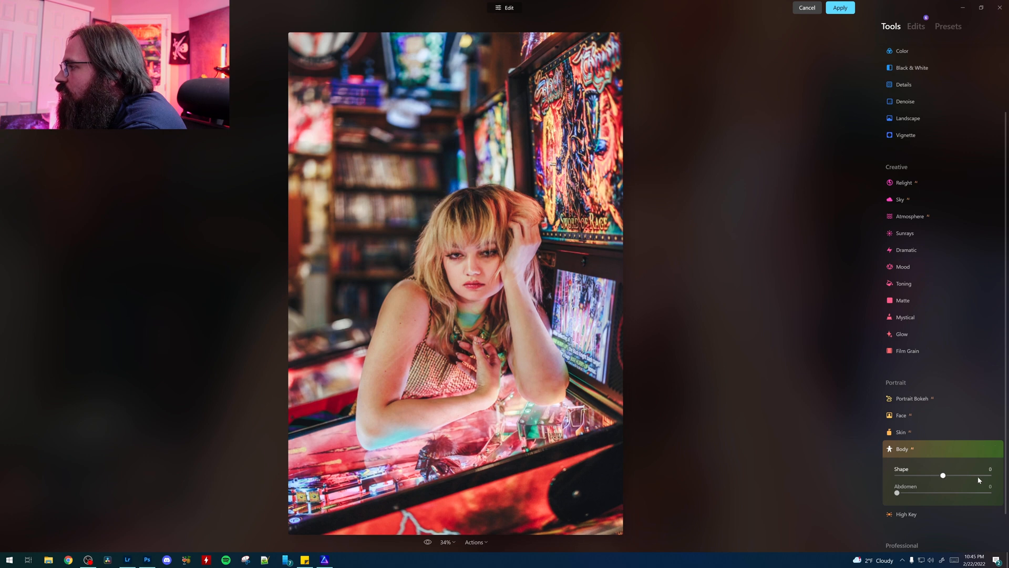
{"action": "scroll", "coordinate": [944, 465], "scroll_direction": "down", "scroll_amount": 2}
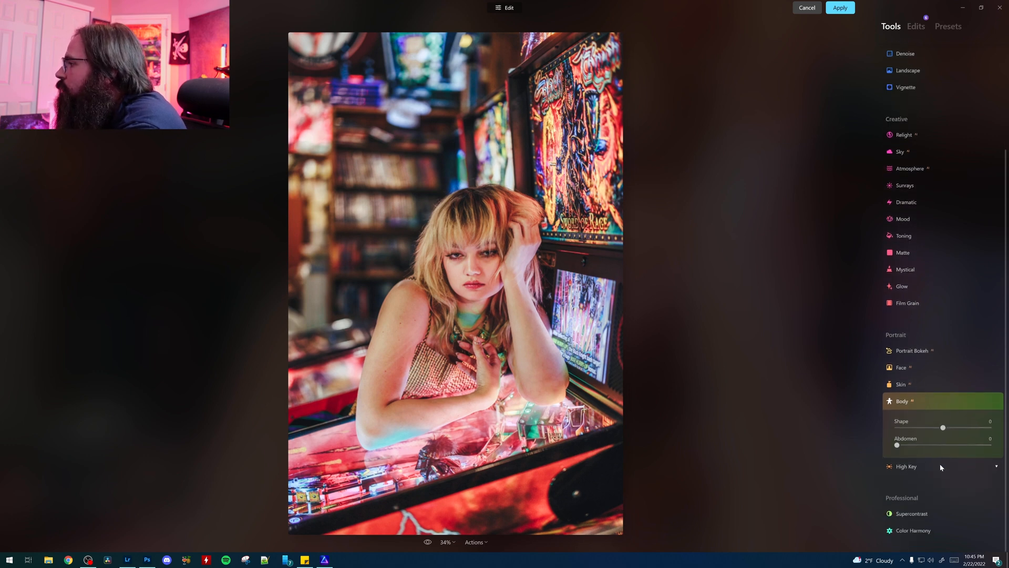
Step: Add Supercontrast to the portrait with Highlights Contrast at 9, Midtones Contrast at 0 and Shadows Contrast at 18
{"action": "left_click", "coordinate": [915, 515]}
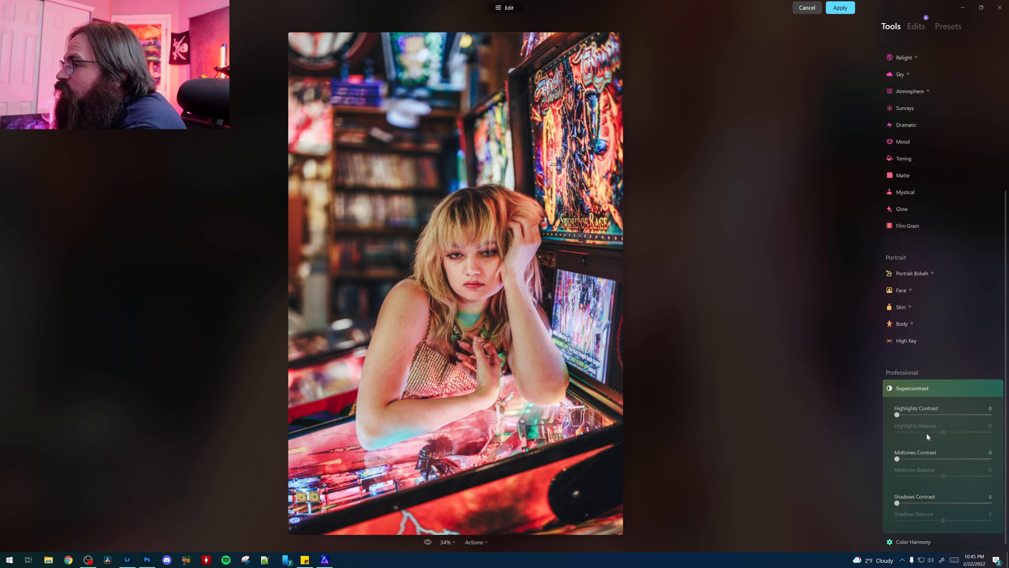
{"action": "left_click_drag", "start_coordinate": [897, 404], "coordinate": [907, 412]}
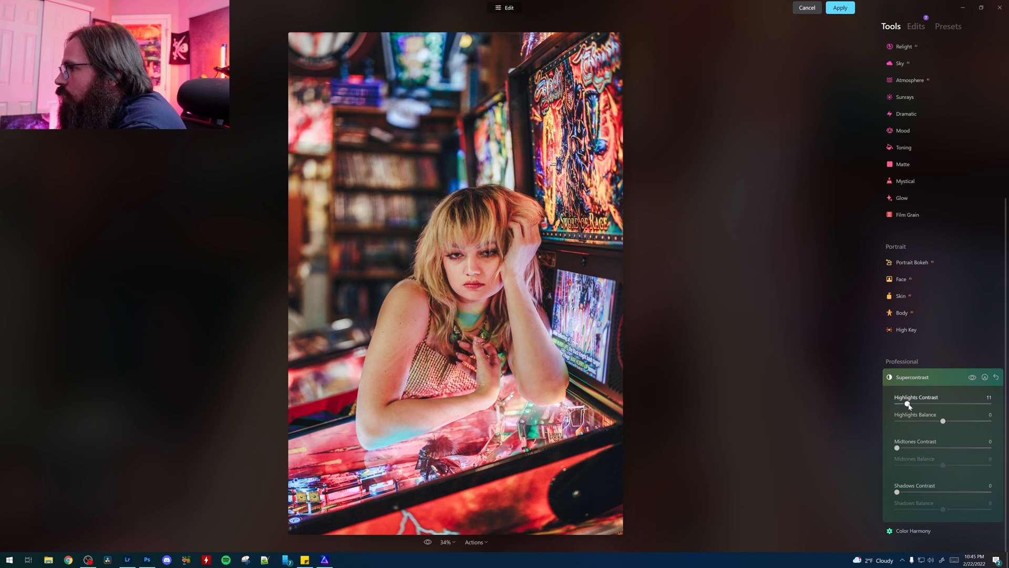
{"action": "left_click_drag", "start_coordinate": [907, 404], "coordinate": [908, 411]}
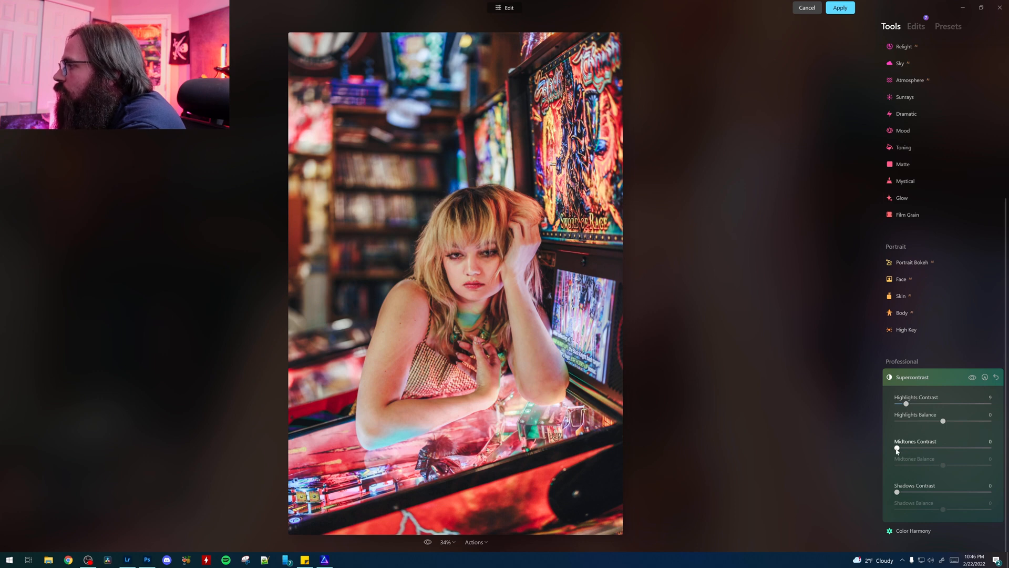
{"action": "mouse_move", "coordinate": [898, 448]}
{"action": "left_mouse_down"}
{"action": "mouse_move", "coordinate": [937, 448]}
{"action": "mouse_move", "coordinate": [890, 443]}
{"action": "left_mouse_up"}
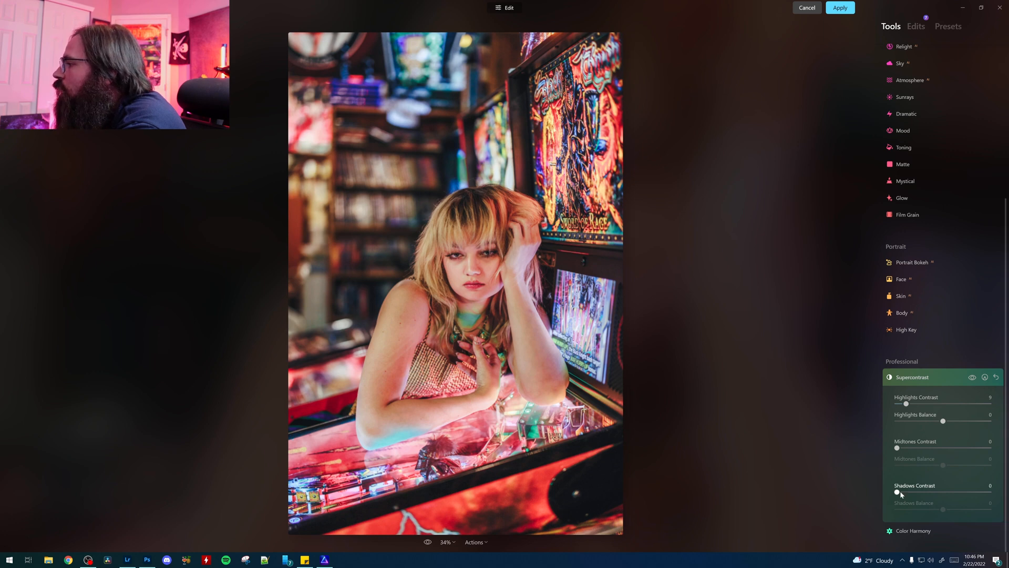
{"action": "mouse_move", "coordinate": [897, 493]}
{"action": "left_mouse_down"}
{"action": "mouse_move", "coordinate": [925, 497]}
{"action": "mouse_move", "coordinate": [887, 491]}
{"action": "mouse_move", "coordinate": [915, 493]}
{"action": "left_mouse_up"}
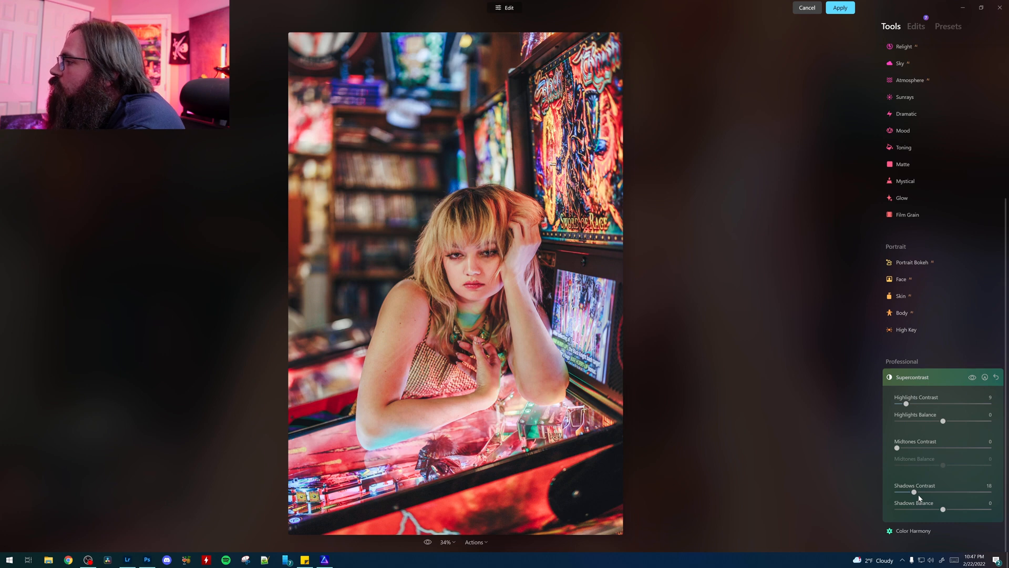
Step: Review the list of edits made to the portrait and apply them to the Photoshop image
{"action": "left_click", "coordinate": [916, 26]}
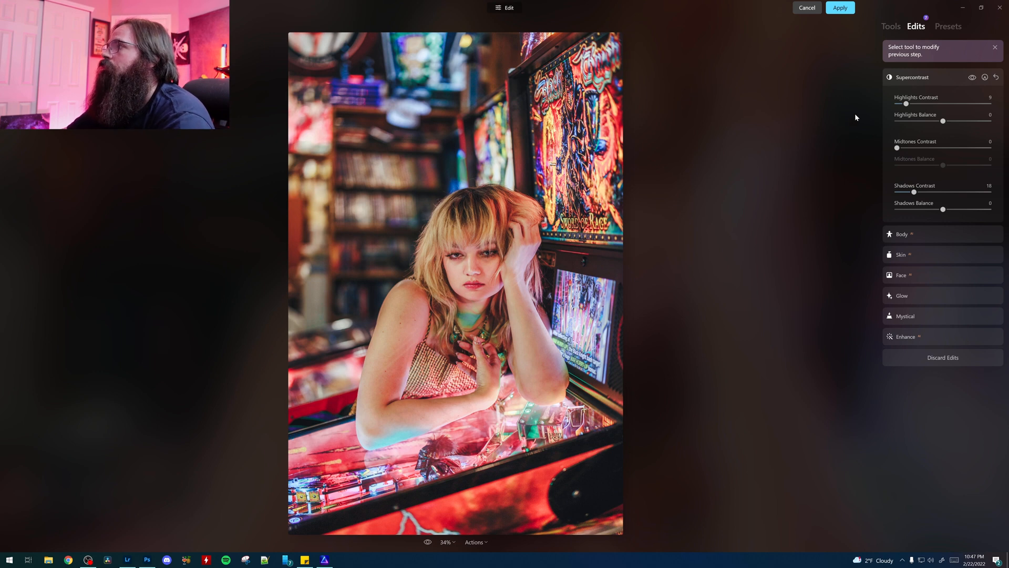
{"action": "left_click", "coordinate": [839, 8]}
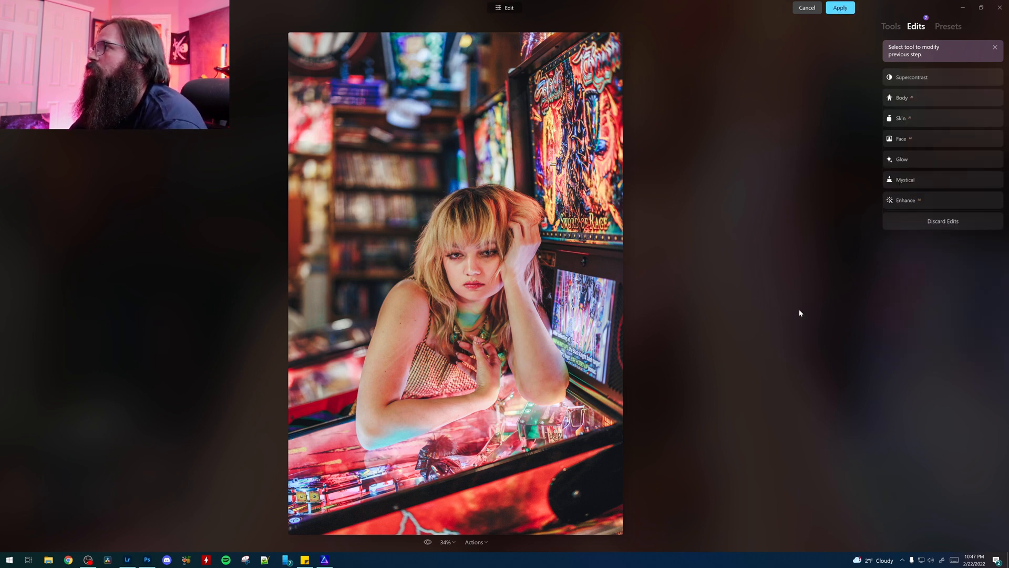